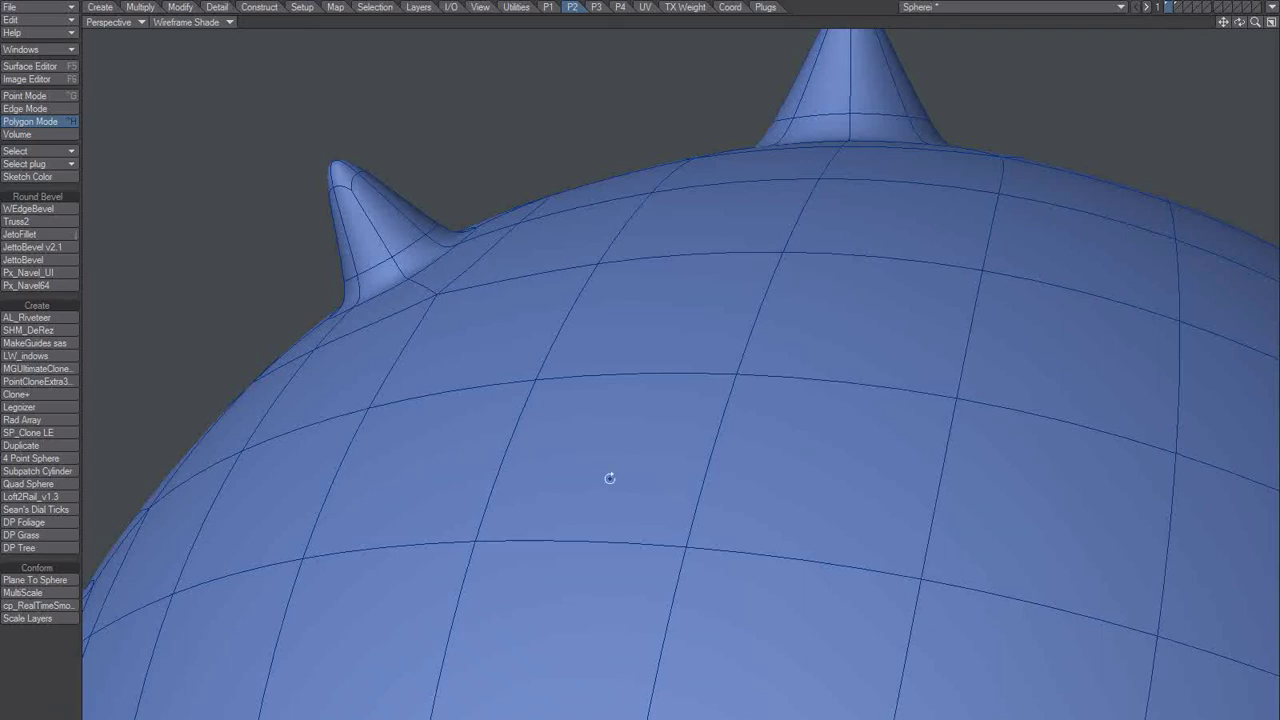
left_click_drag(610, 478, 539, 380, "alt")
left_click(590, 445)
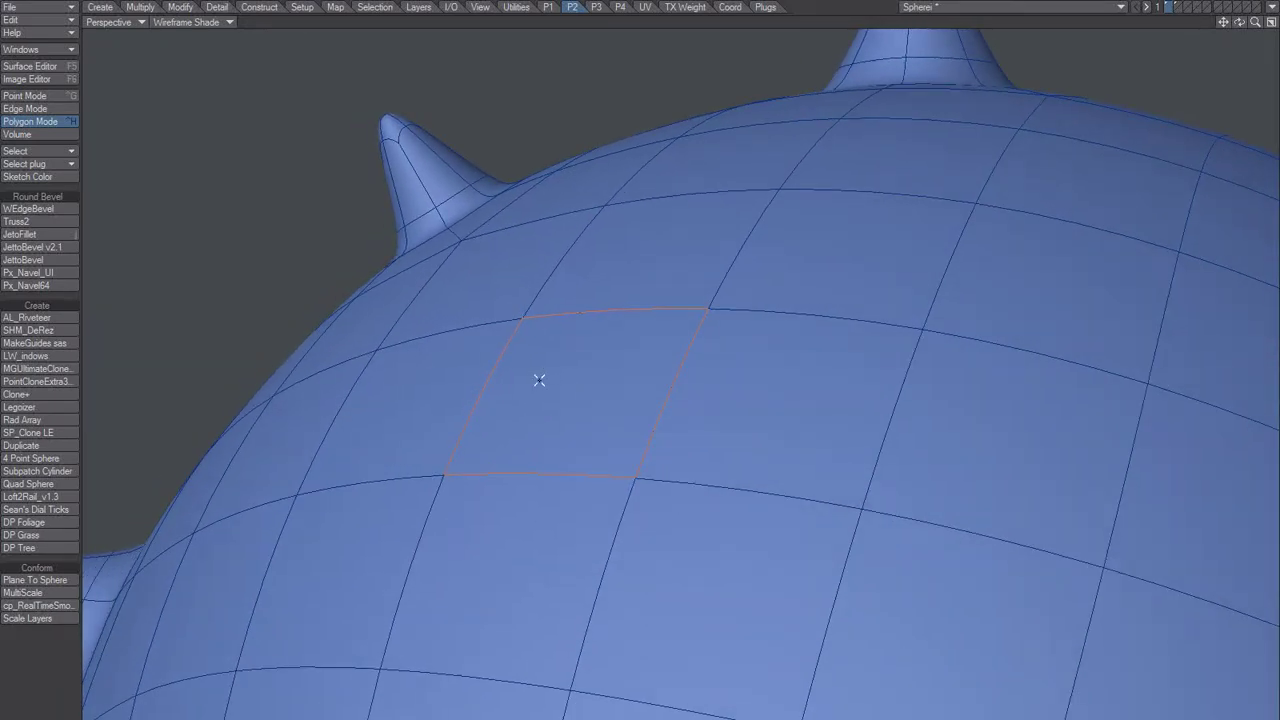
left_click(598, 350)
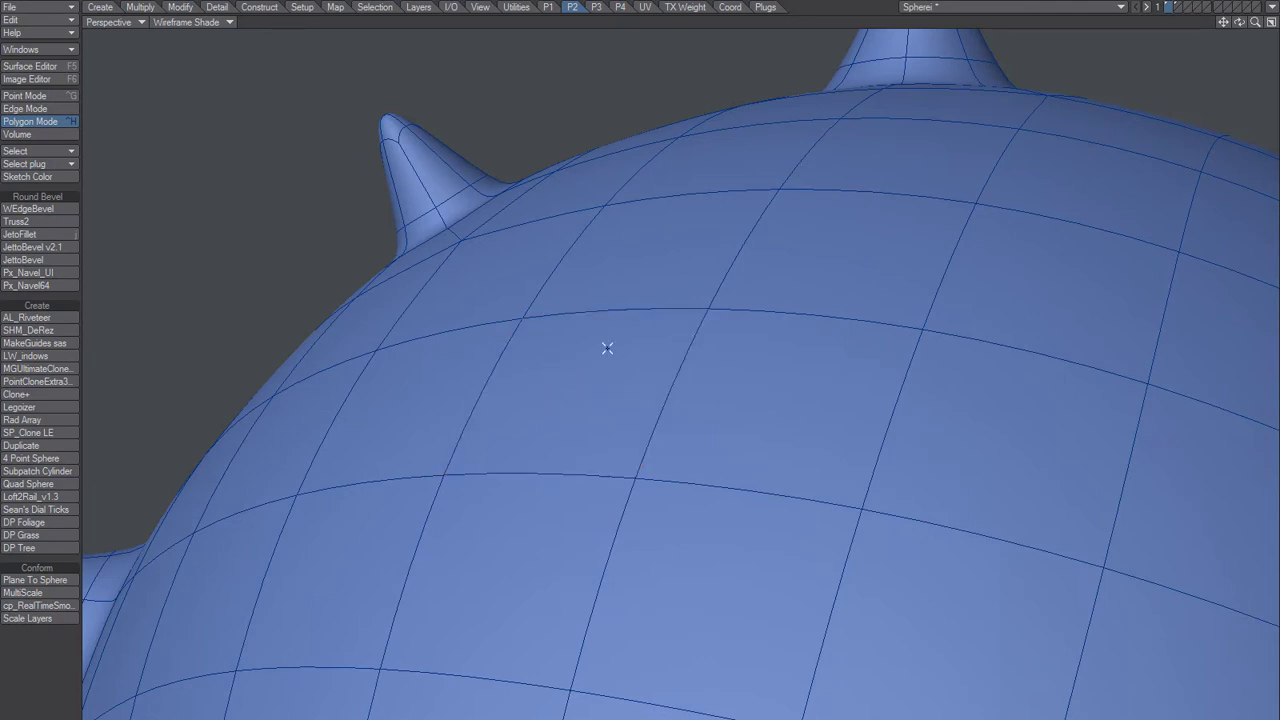
left_click(522, 433)
left_click(566, 346)
left_click_drag(566, 346, 560, 251)
left_click(597, 343)
Step: Add a midpoint to each of the four edges of one quad polygon on the sphere between the spikes
key("space")
key("space")
left_click(490, 385)
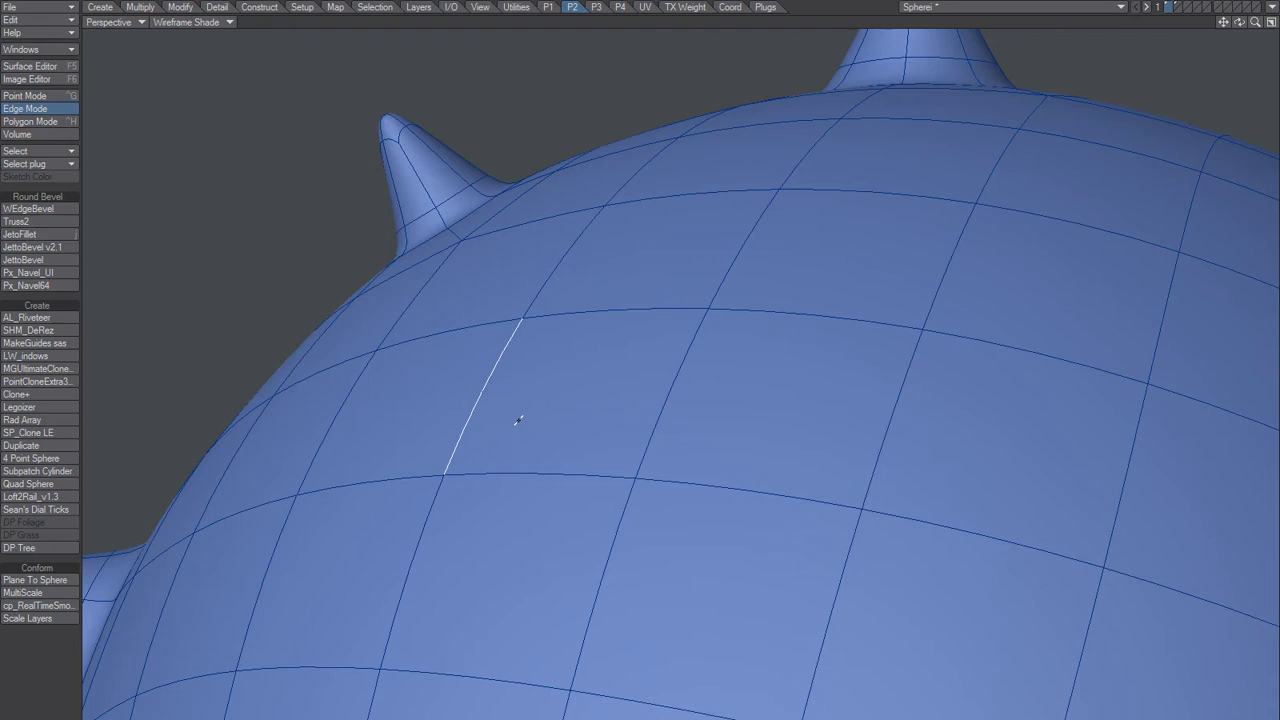
key("l")
left_click(608, 316)
key("l")
left_click(680, 368)
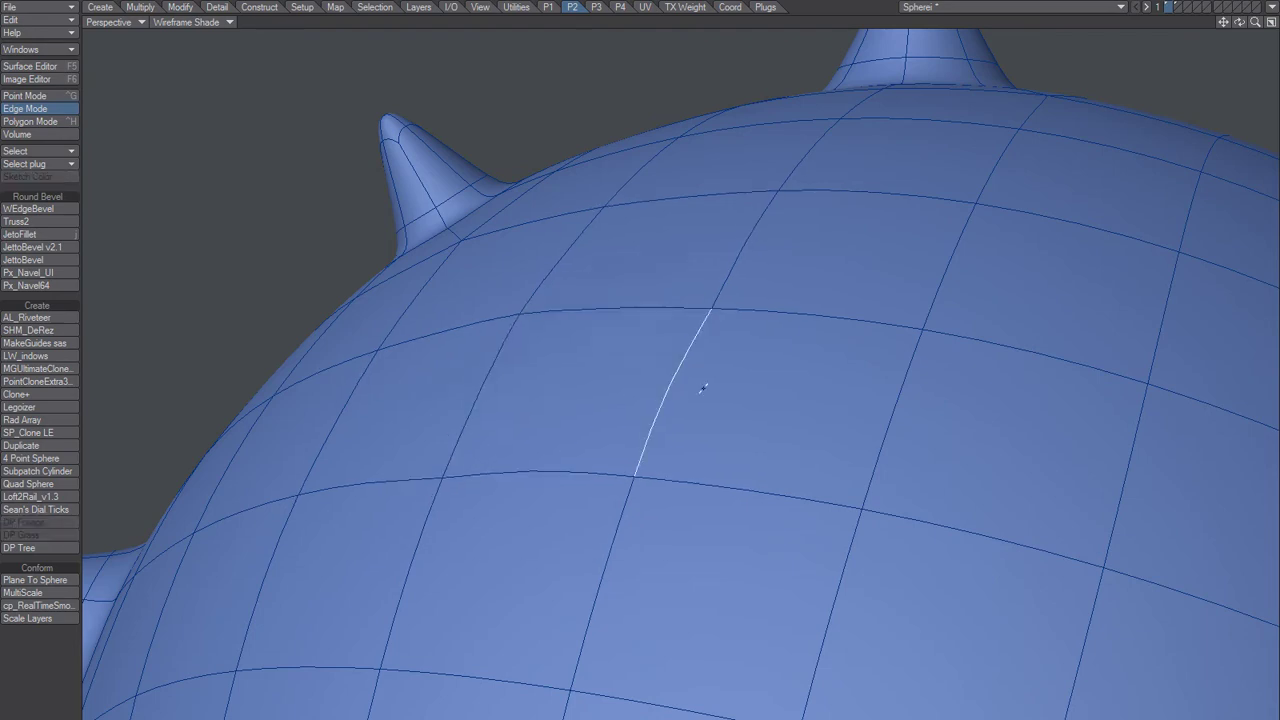
key("l")
left_click(552, 476)
key("l")
Step: Select the quad with the added edge midpoints and inset it to form a ring of polygons around it
key("space")
key("space")
key("space")
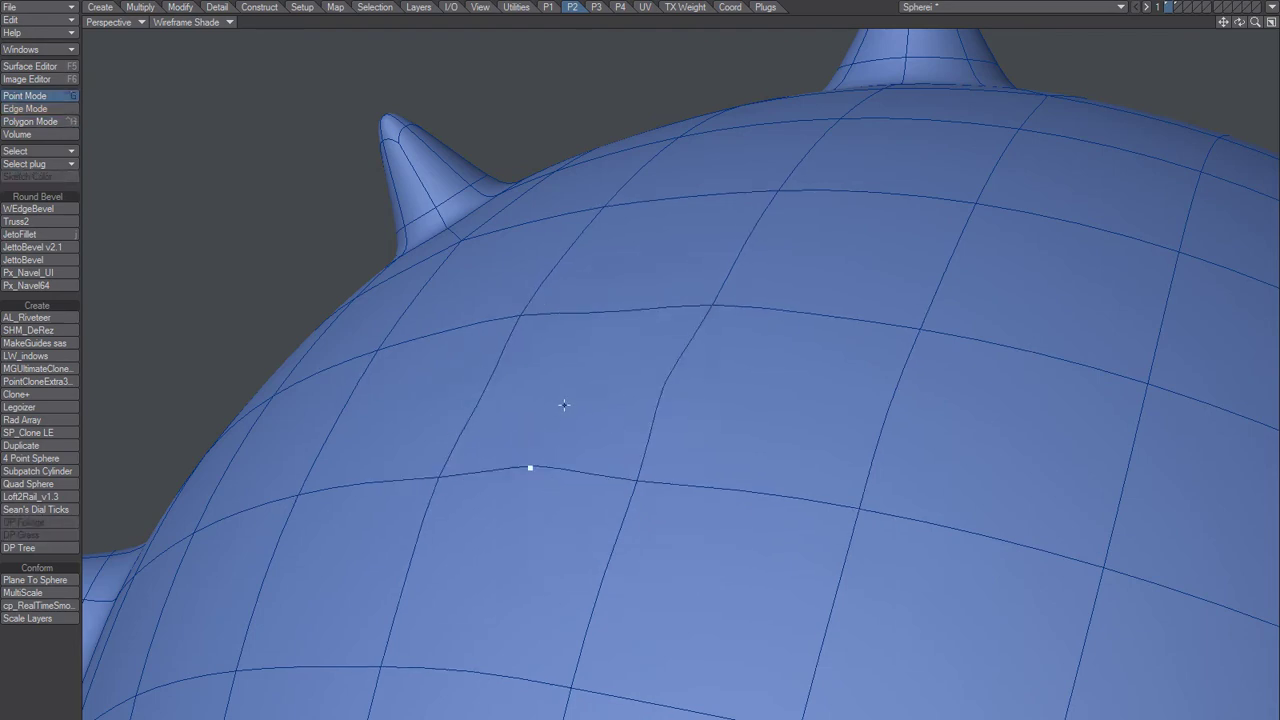
key("space")
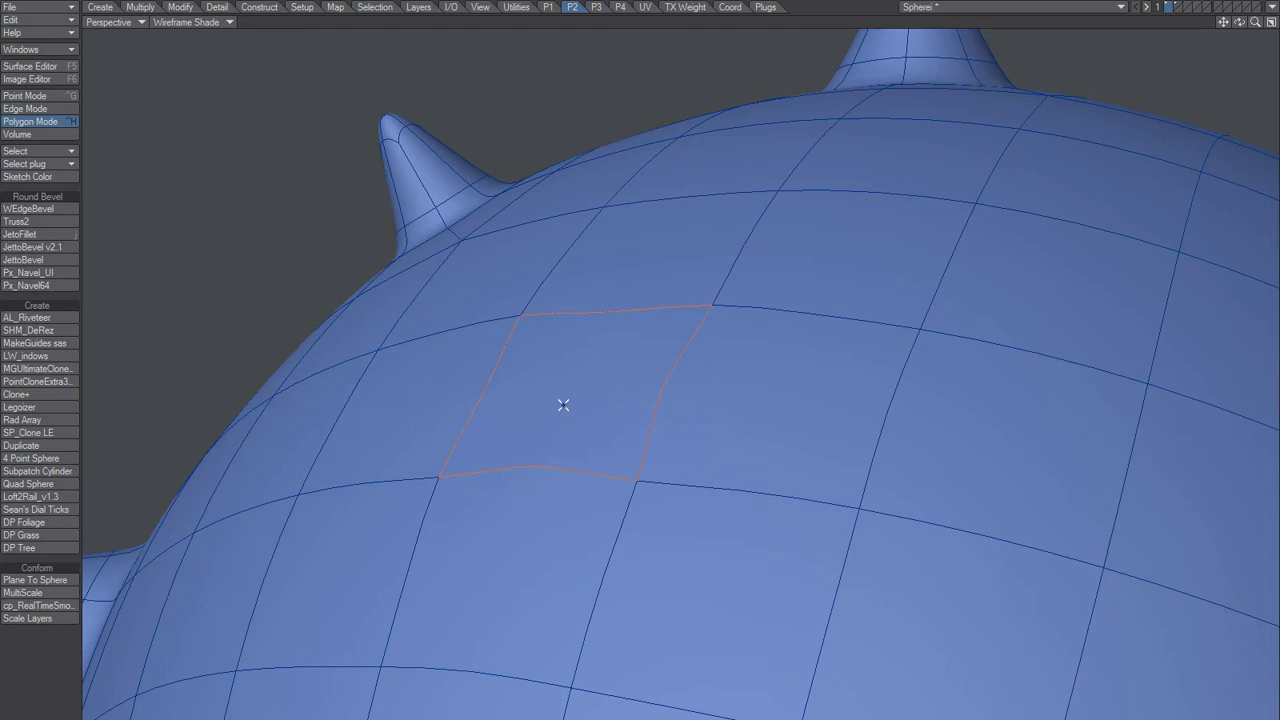
left_click_drag(596, 382, 554, 394)
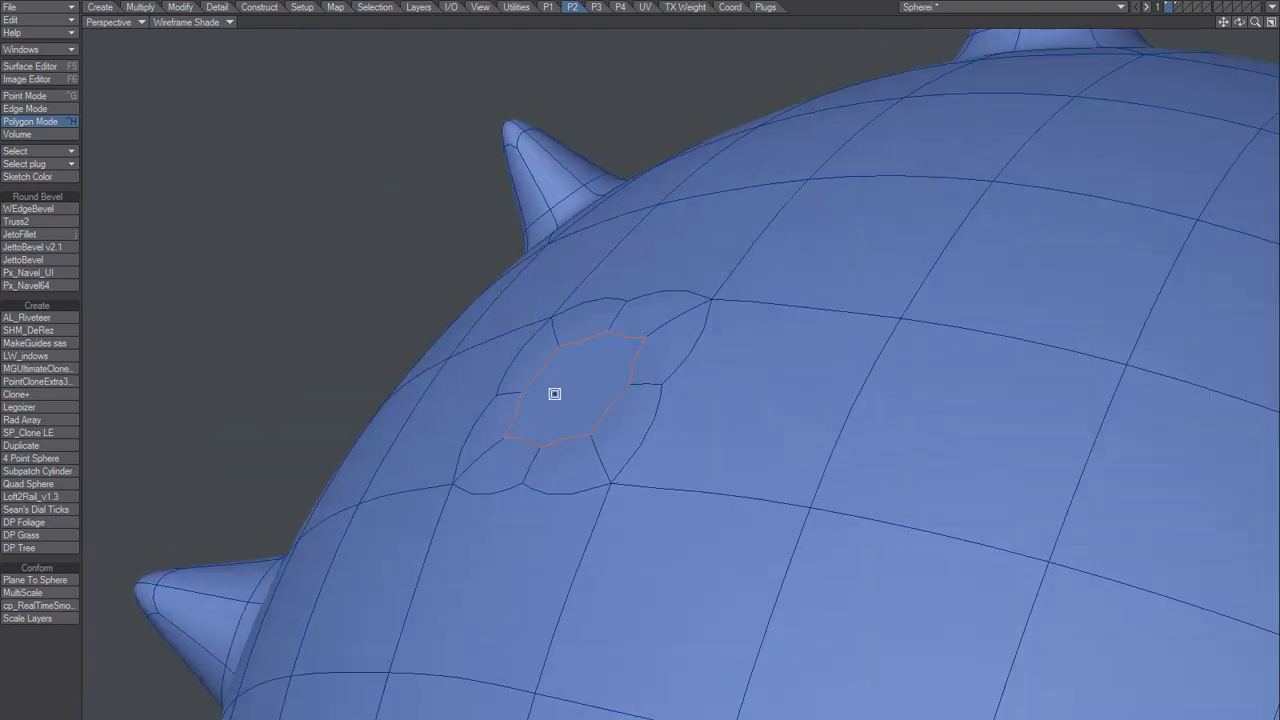
Step: Inset the central polygon a second time, extrude it outward into a raised block, and inset the block's top face
key("space")
key("space")
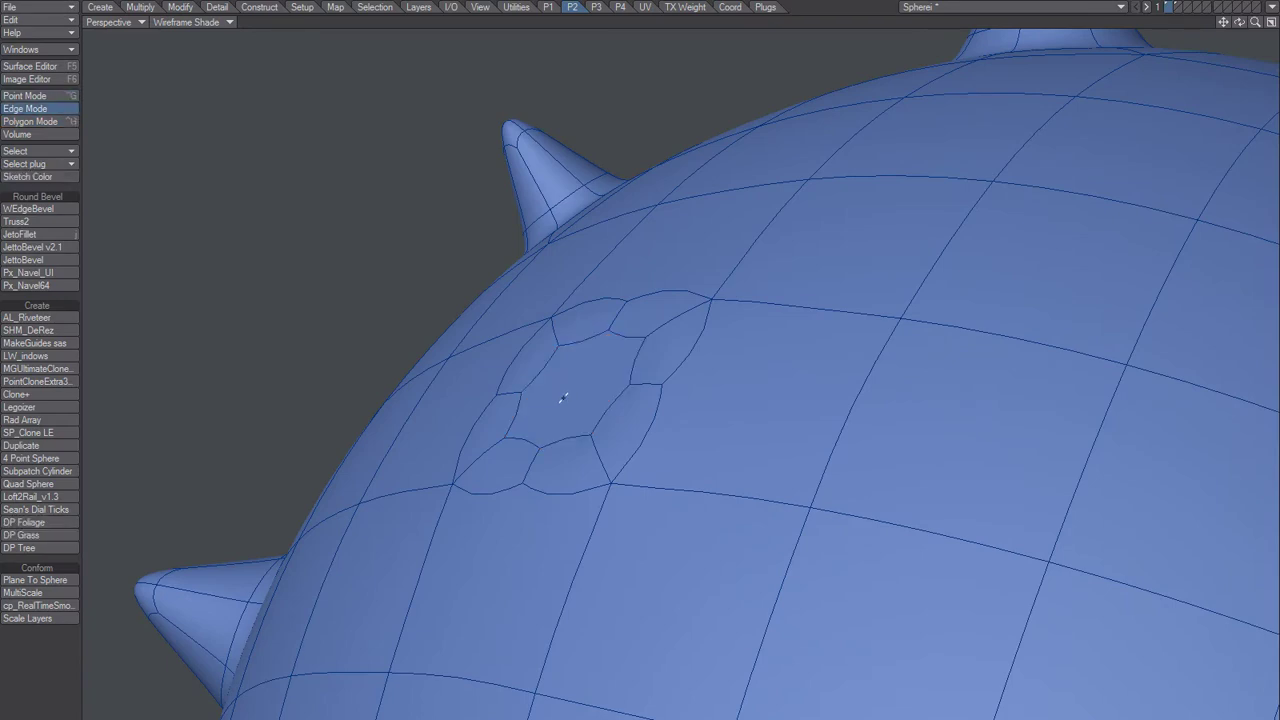
key("space")
mouse_move(563, 398)
left_mouse_down("alt")
mouse_move(520, 394)
mouse_move(655, 400)
mouse_move(600, 391)
mouse_move(598, 377)
mouse_move(509, 400)
mouse_move(571, 398)
left_mouse_up("alt")
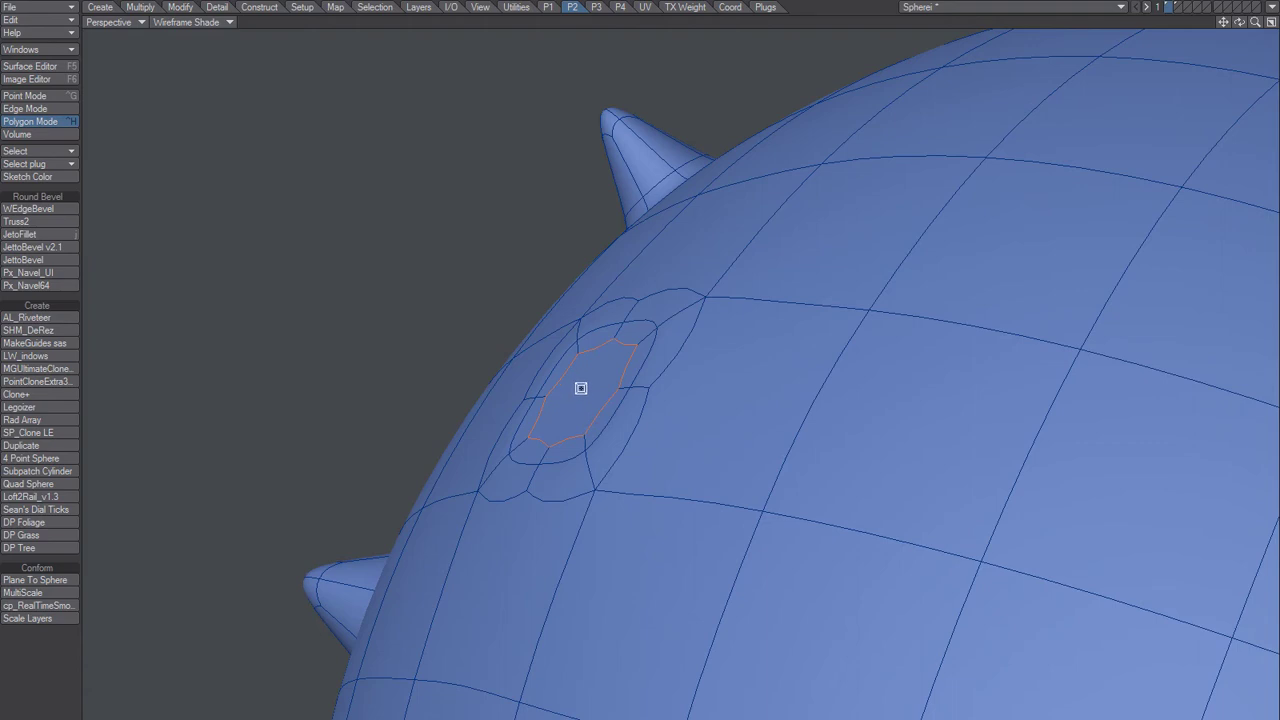
left_click_drag(578, 390, 575, 308)
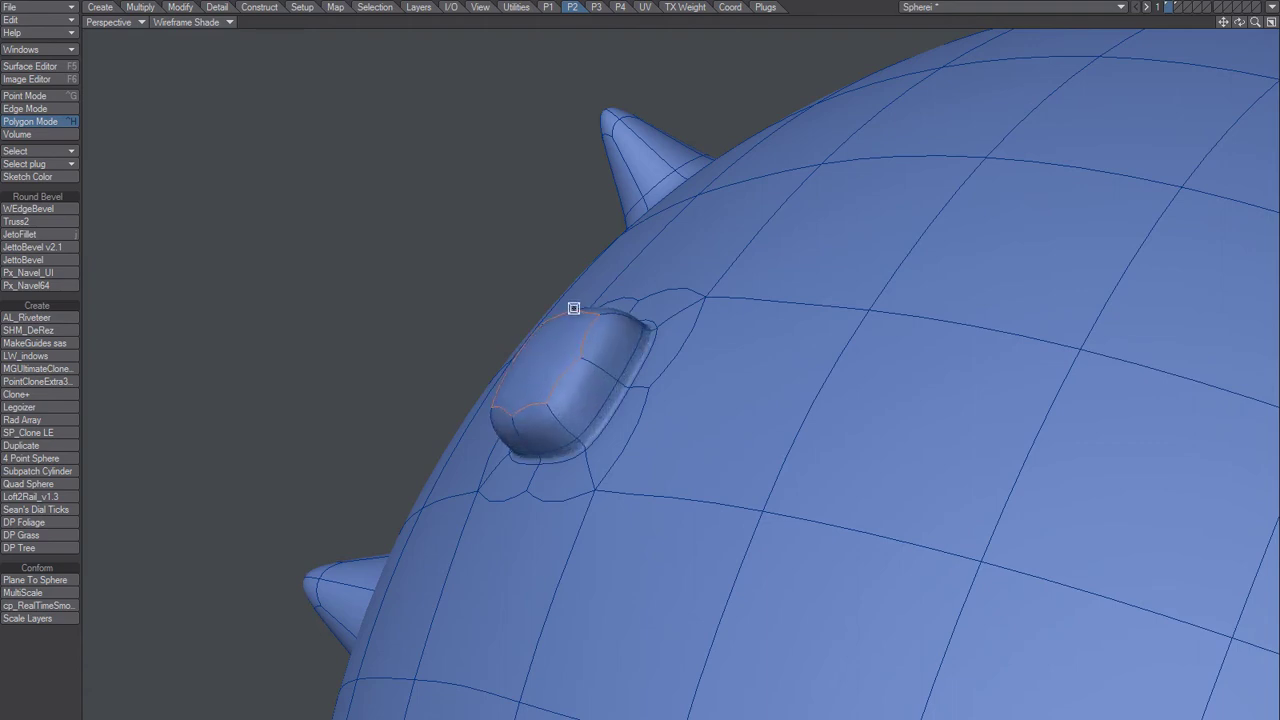
mouse_move(546, 371)
left_mouse_down("alt")
mouse_move(586, 374)
mouse_move(549, 363)
left_mouse_up("alt")
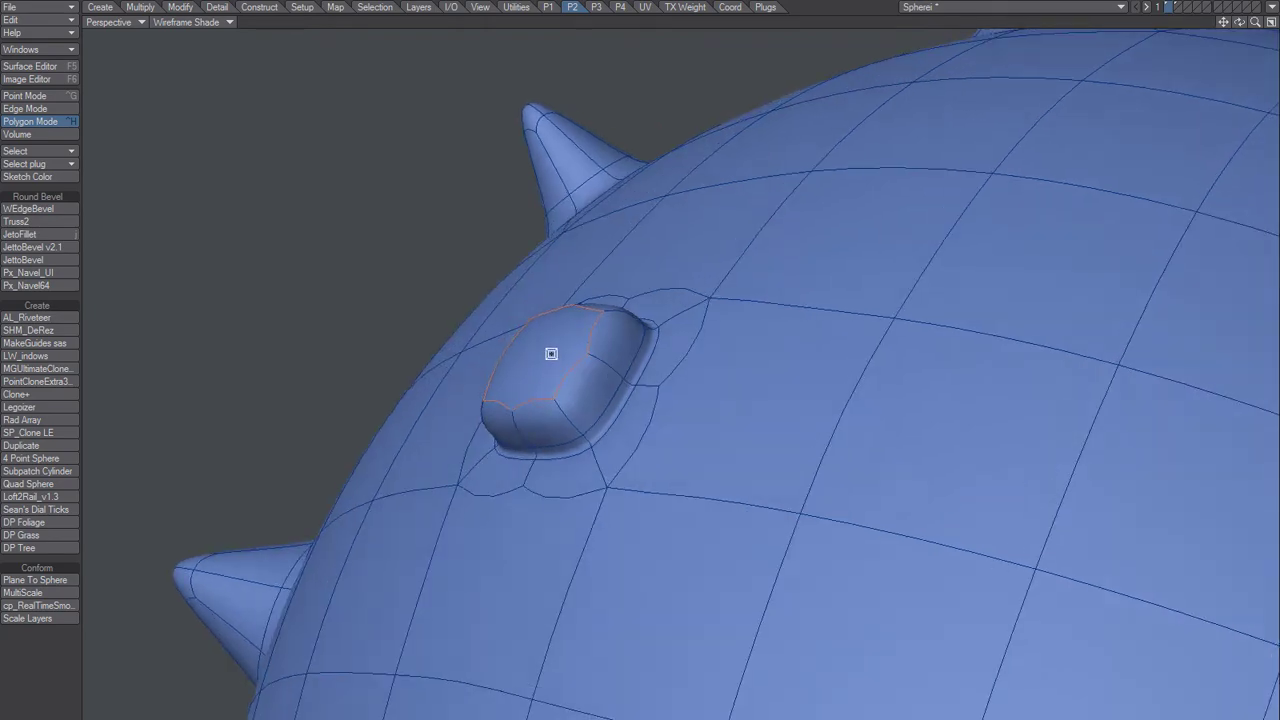
left_click_drag(543, 366, 783, 423, "alt")
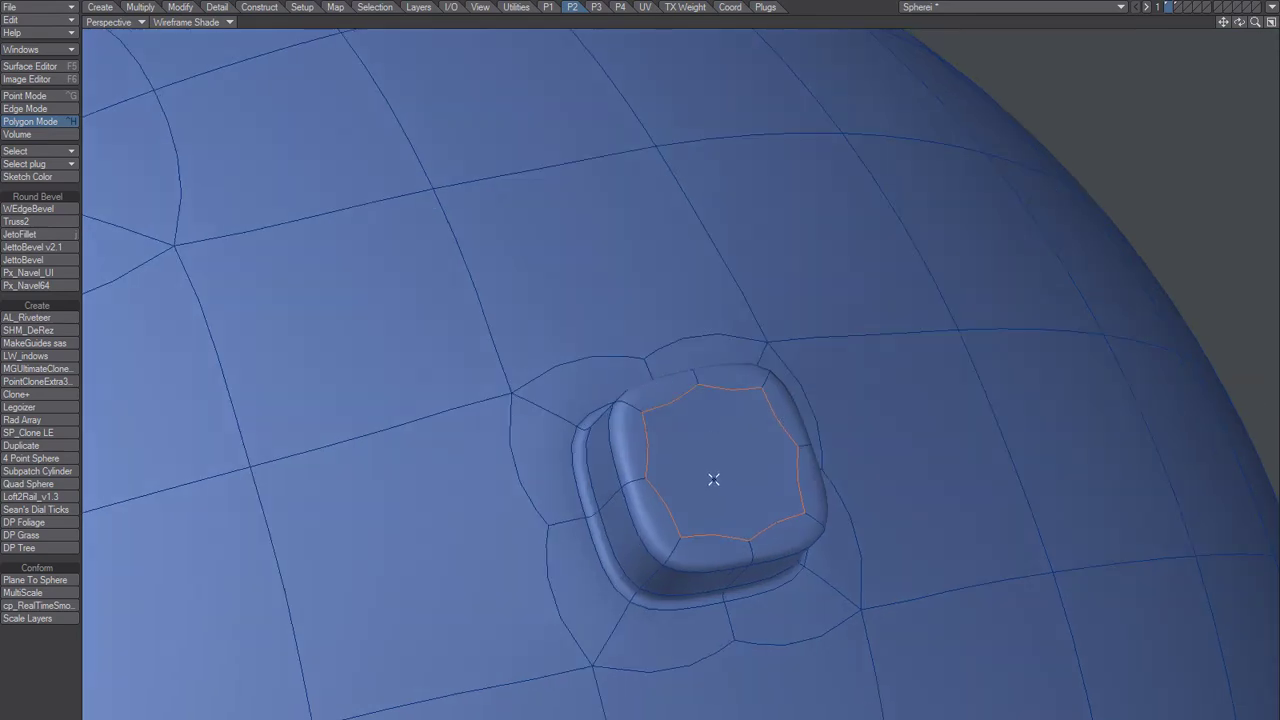
left_click_drag(689, 523, 646, 466, "alt")
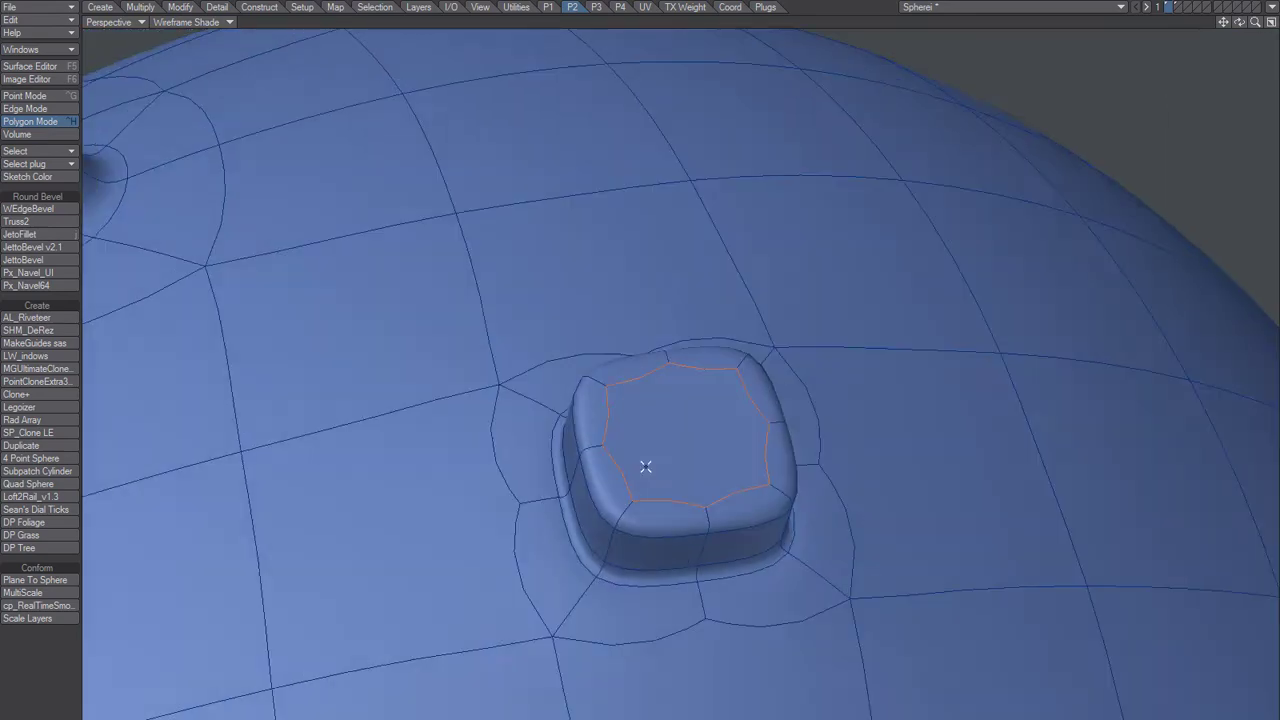
Step: Select the edges running up all four corners of the raised block, from its base to the inset top face
left_click(645, 467)
left_click_drag(661, 535, 643, 466, "alt")
key("ctrl+g")
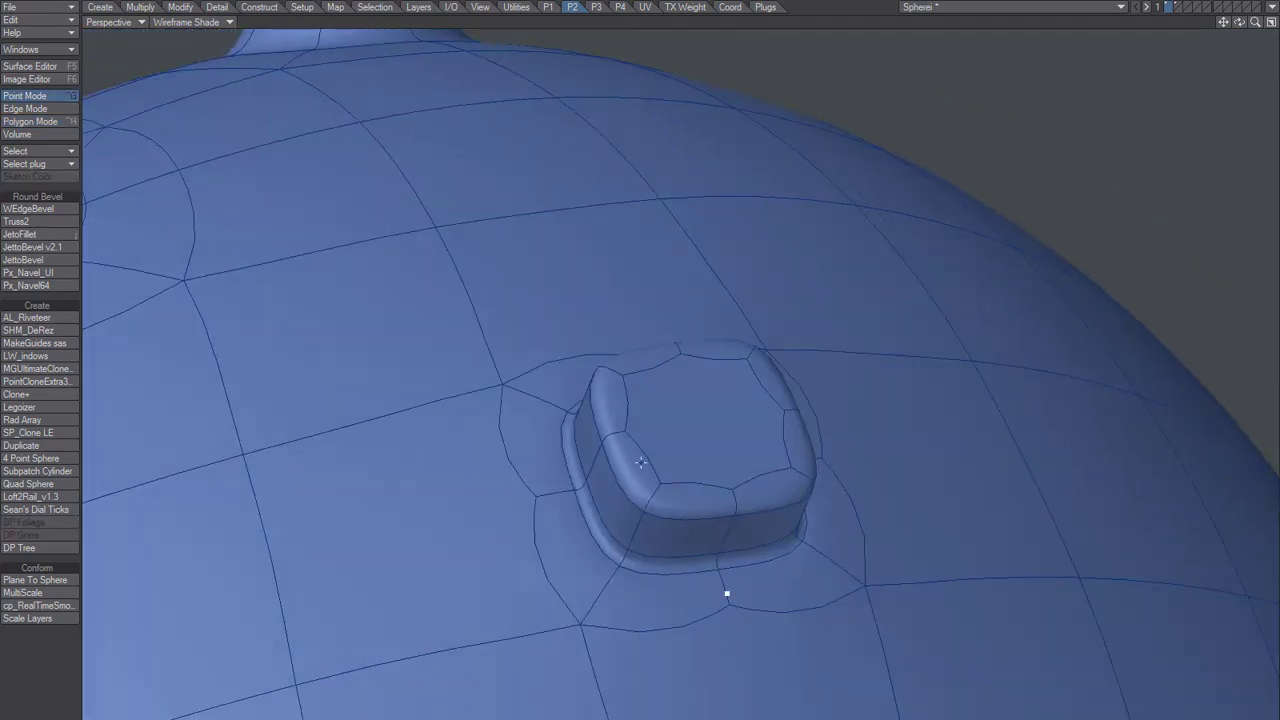
key("space")
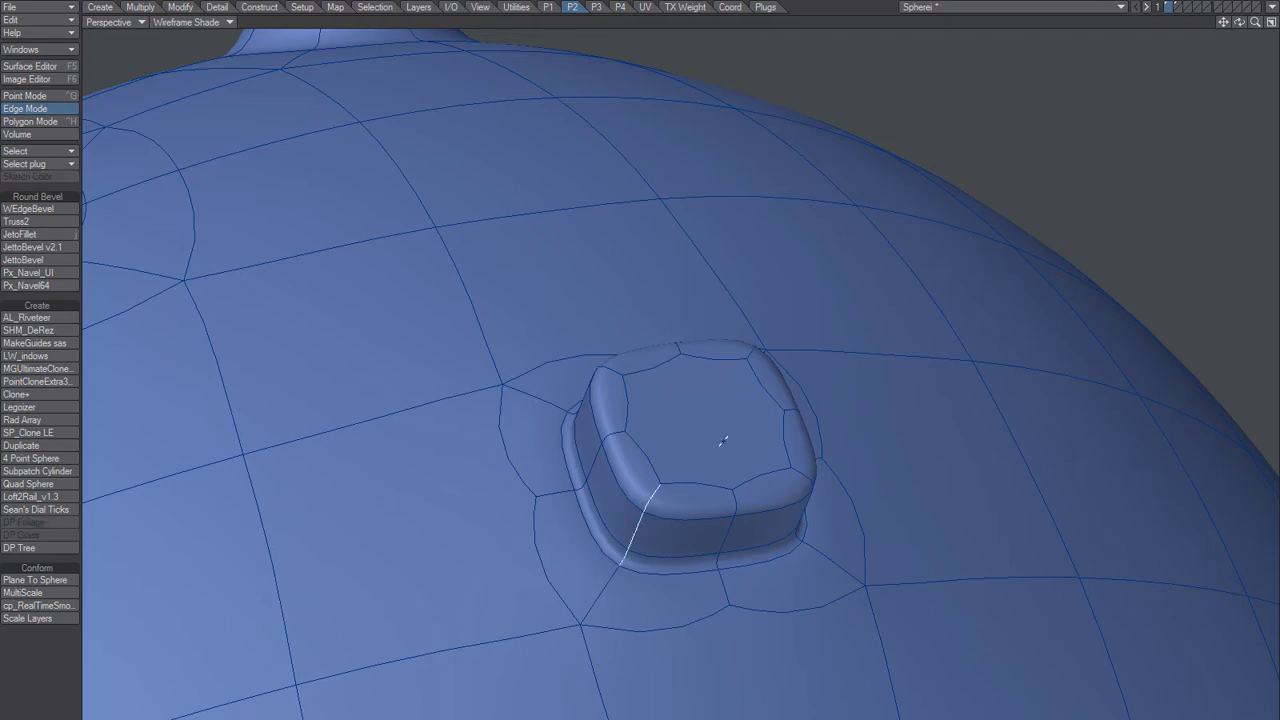
left_click_drag(723, 445, 609, 490, "alt")
right_click_drag(691, 618, 640, 462, "shift")
left_click_drag(629, 449, 734, 561, "alt")
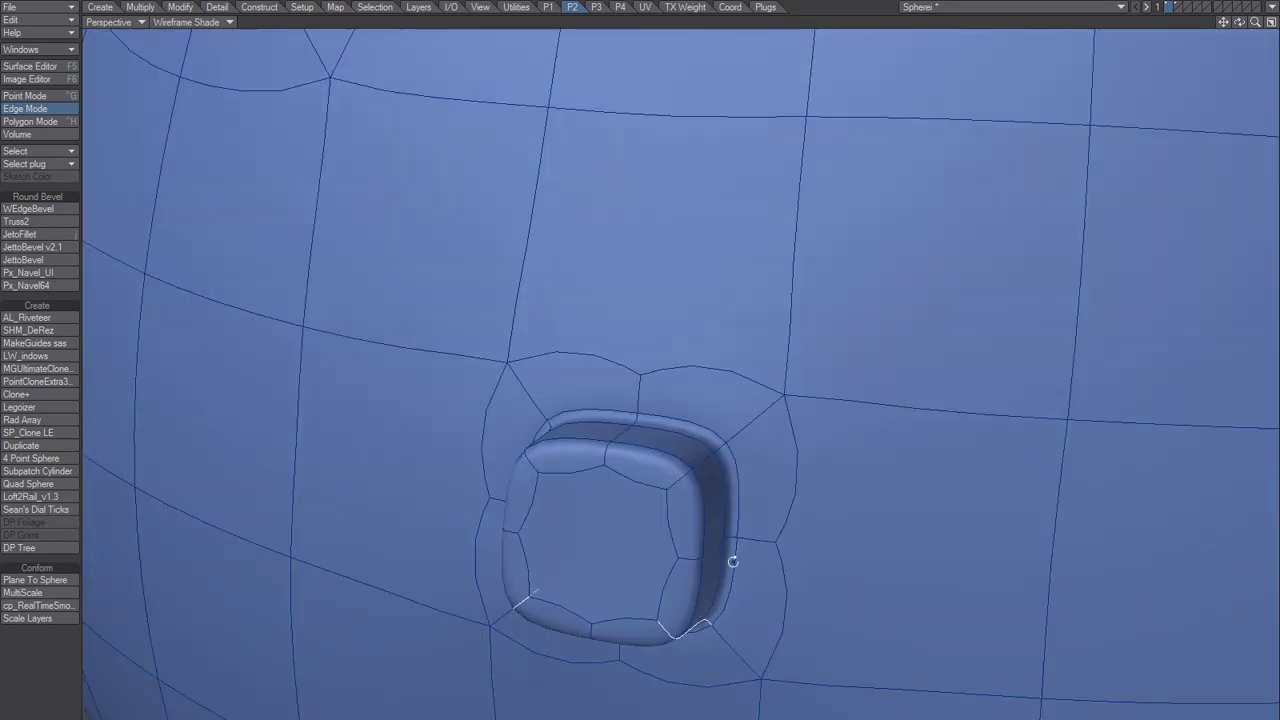
mouse_move(632, 566)
right_mouse_down("shift")
mouse_move(738, 396)
mouse_move(690, 520)
right_mouse_up("shift")
left_click_drag(532, 447, 734, 466, "alt")
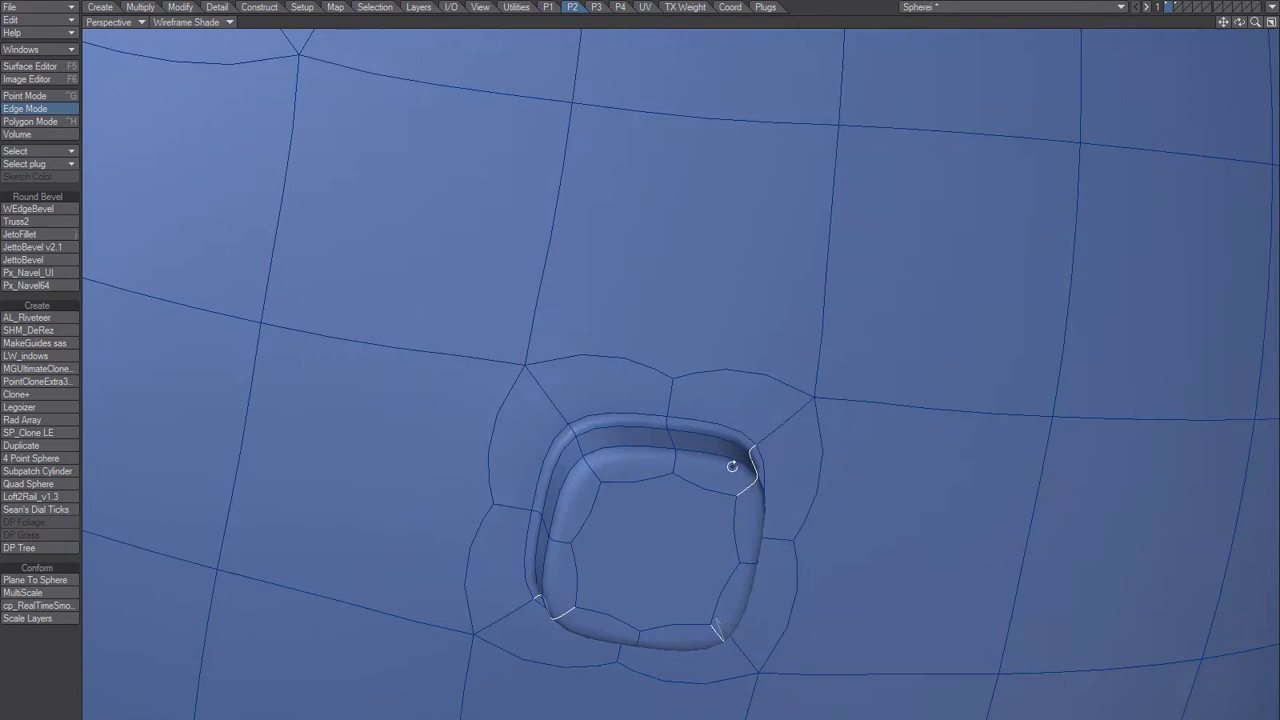
right_click_drag(576, 500, 629, 360, "shift")
mouse_move(650, 502)
left_mouse_down("alt")
mouse_move(594, 377)
mouse_move(606, 386)
left_mouse_up("alt")
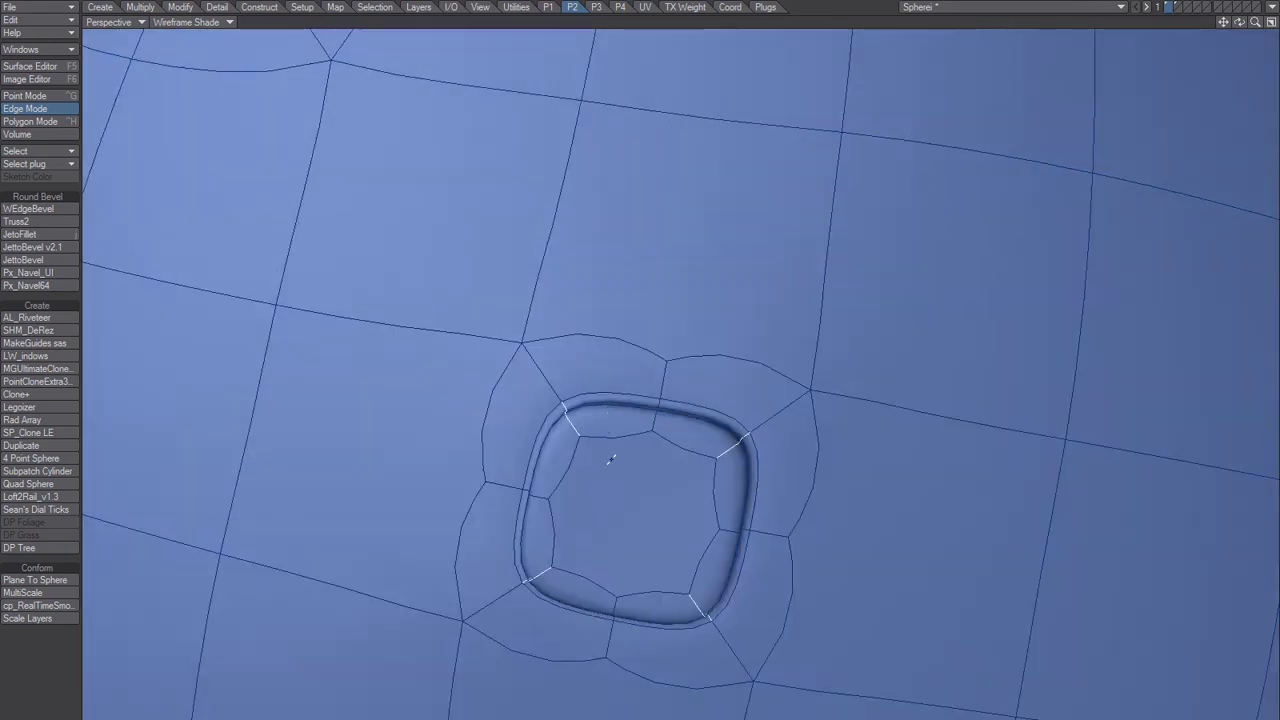
Step: Bevel the selected corner edges slightly with JetoFillet to sharpen the block's four corners
key("j")
left_click_drag(739, 457, 750, 466)
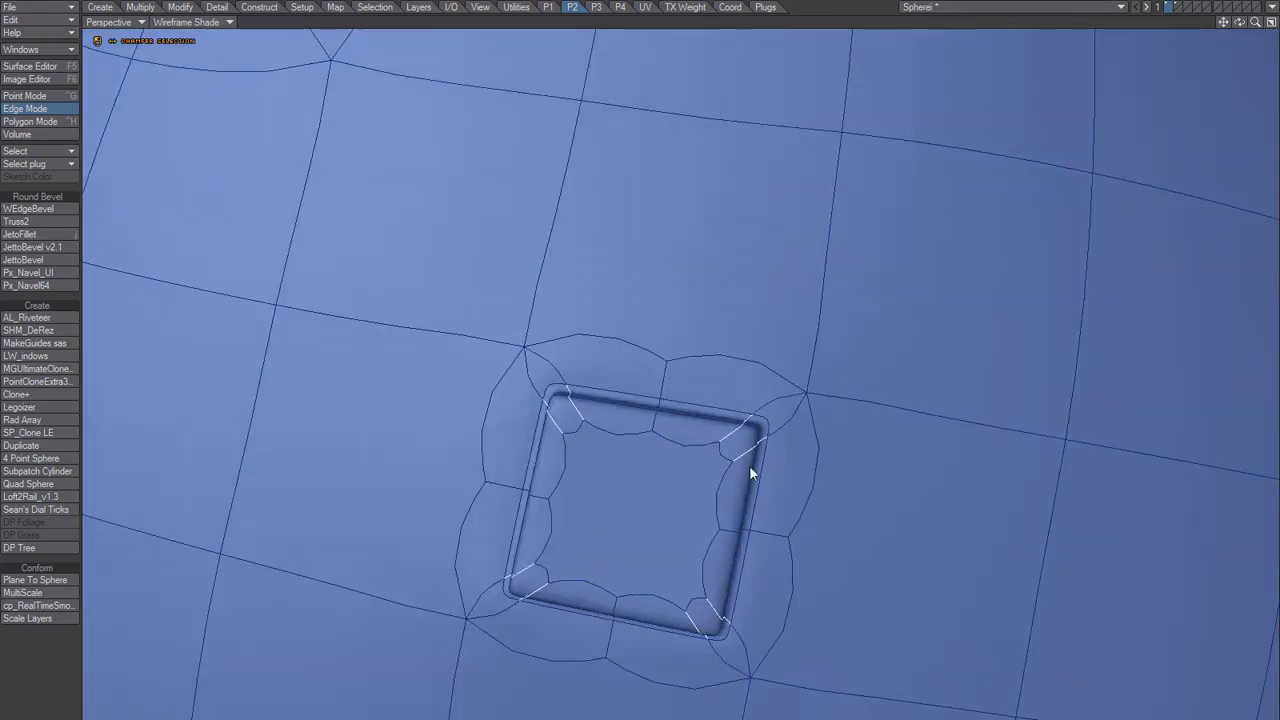
key("space")
left_click_drag(771, 571, 693, 281, "alt")
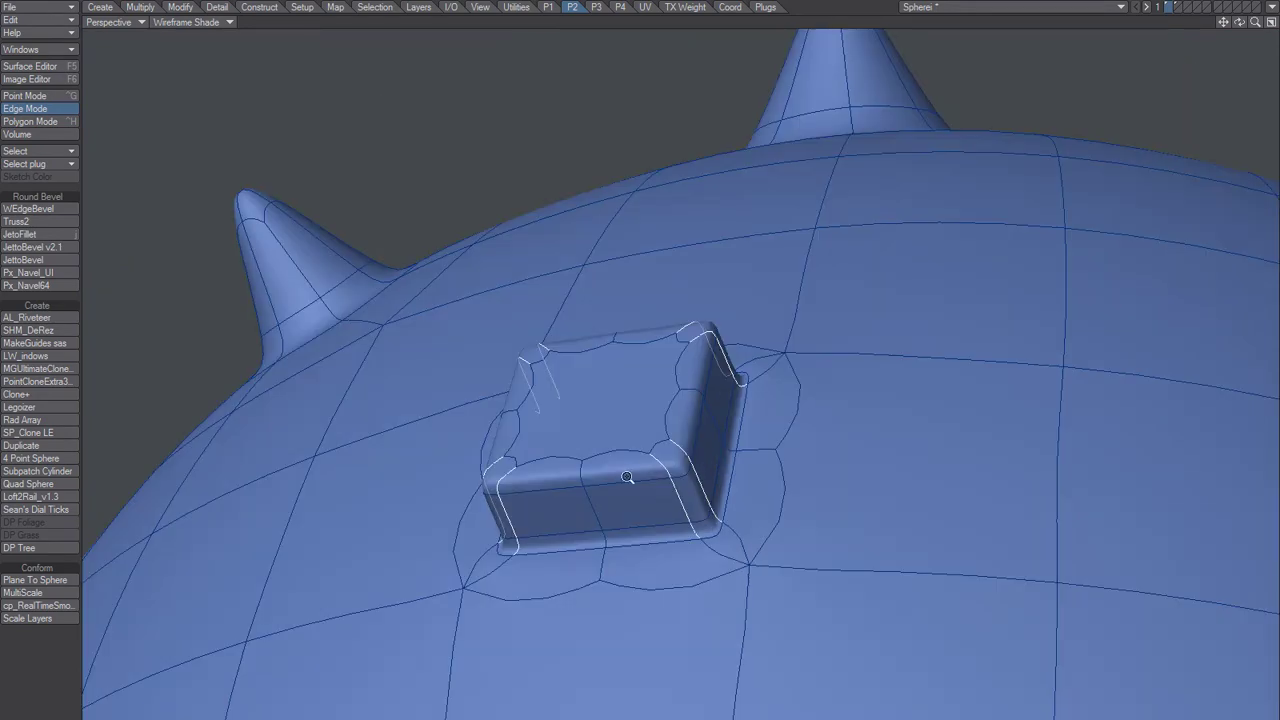
left_click_drag(627, 477, 603, 394, "alt")
Step: Split the block's top polygon into triangles that meet at a new center point
key("ctrl+h")
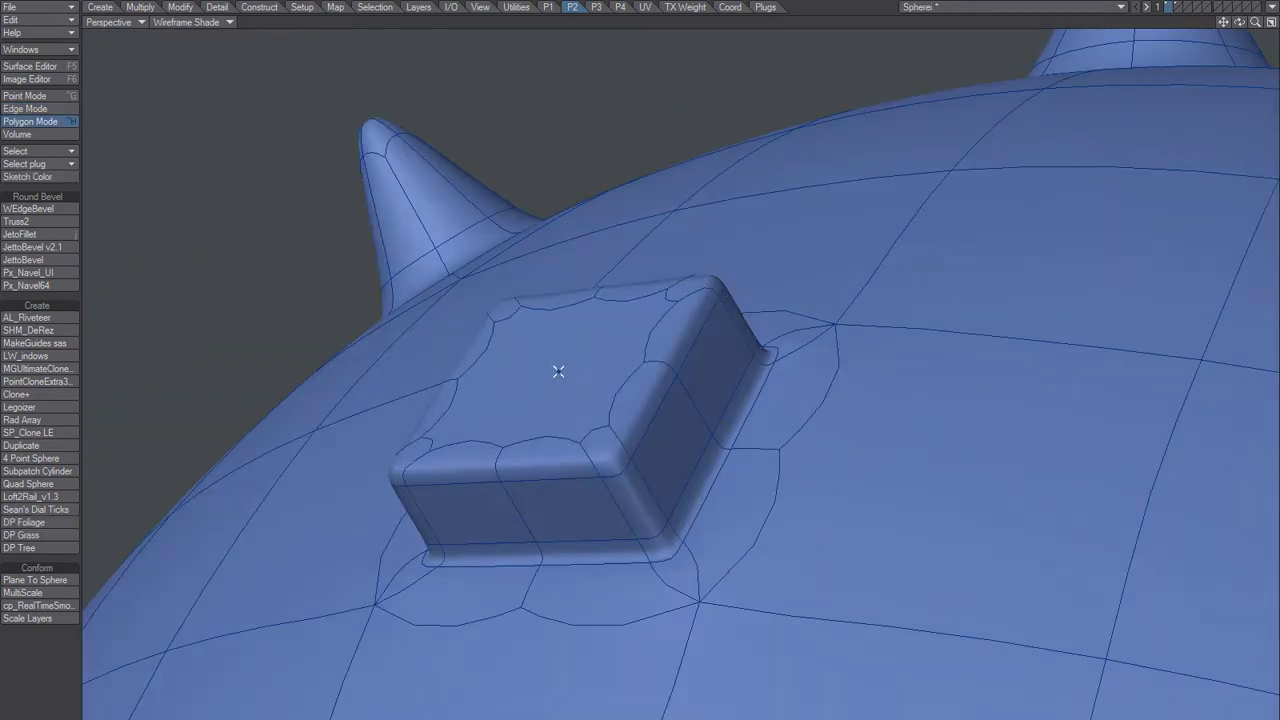
left_click(543, 376)
key("ctrl+g")
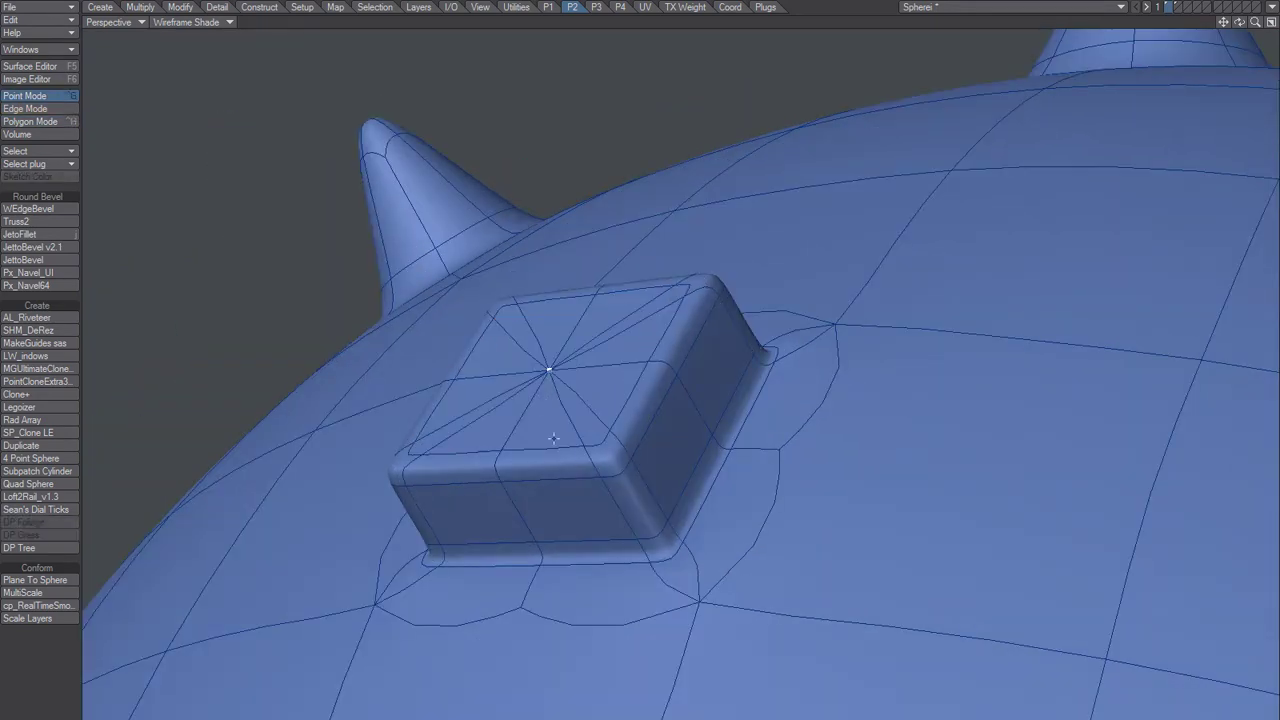
Step: Examine the block's surface in Smooth Shade and return the viewport to Wireframe Shade
mouse_move(557, 449)
left_mouse_down("alt")
mouse_move(531, 469)
mouse_move(566, 431)
left_mouse_up("alt")
left_click(190, 22)
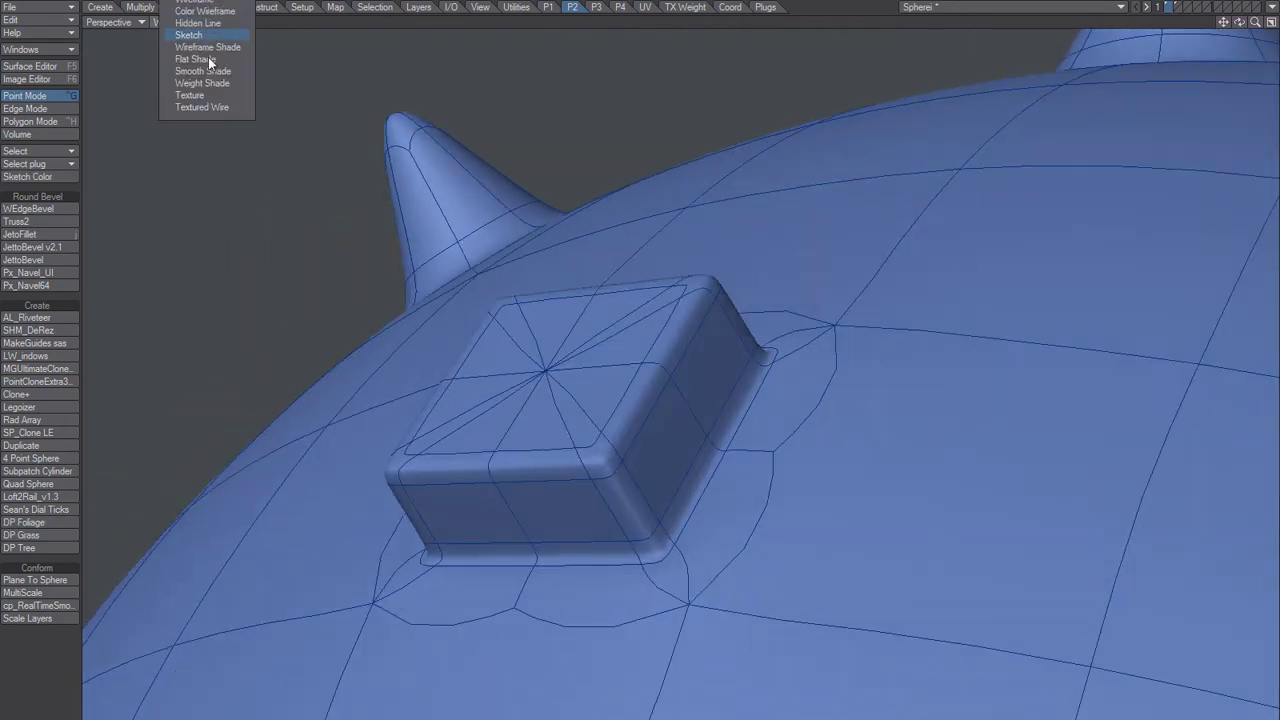
left_click(210, 71)
mouse_move(584, 383)
left_mouse_down("alt")
mouse_move(563, 420)
mouse_move(623, 494)
mouse_move(907, 527)
mouse_move(809, 491)
mouse_move(860, 497)
mouse_move(700, 514)
mouse_move(544, 510)
mouse_move(571, 489)
mouse_move(523, 494)
mouse_move(529, 437)
mouse_move(591, 443)
mouse_move(580, 451)
mouse_move(646, 477)
mouse_move(671, 472)
mouse_move(534, 511)
mouse_move(583, 477)
mouse_move(514, 393)
mouse_move(586, 394)
mouse_move(600, 369)
mouse_move(563, 303)
mouse_move(550, 331)
left_mouse_up("alt")
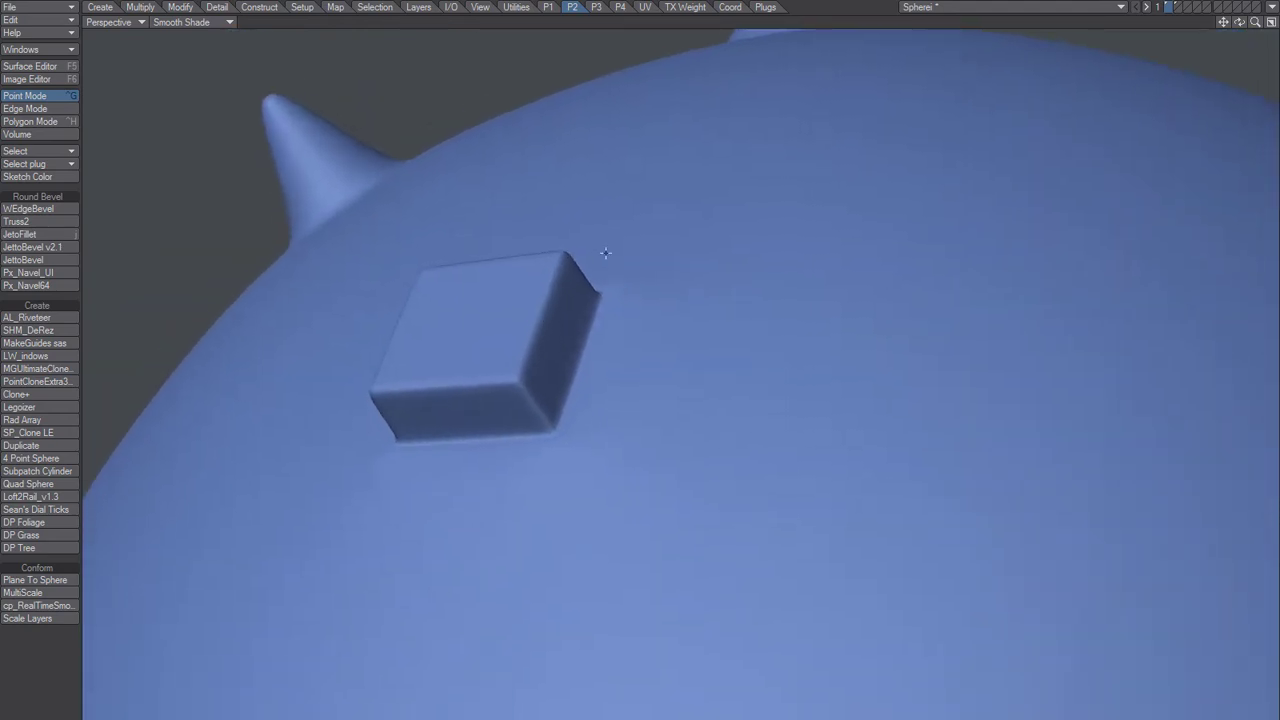
left_click(214, 22)
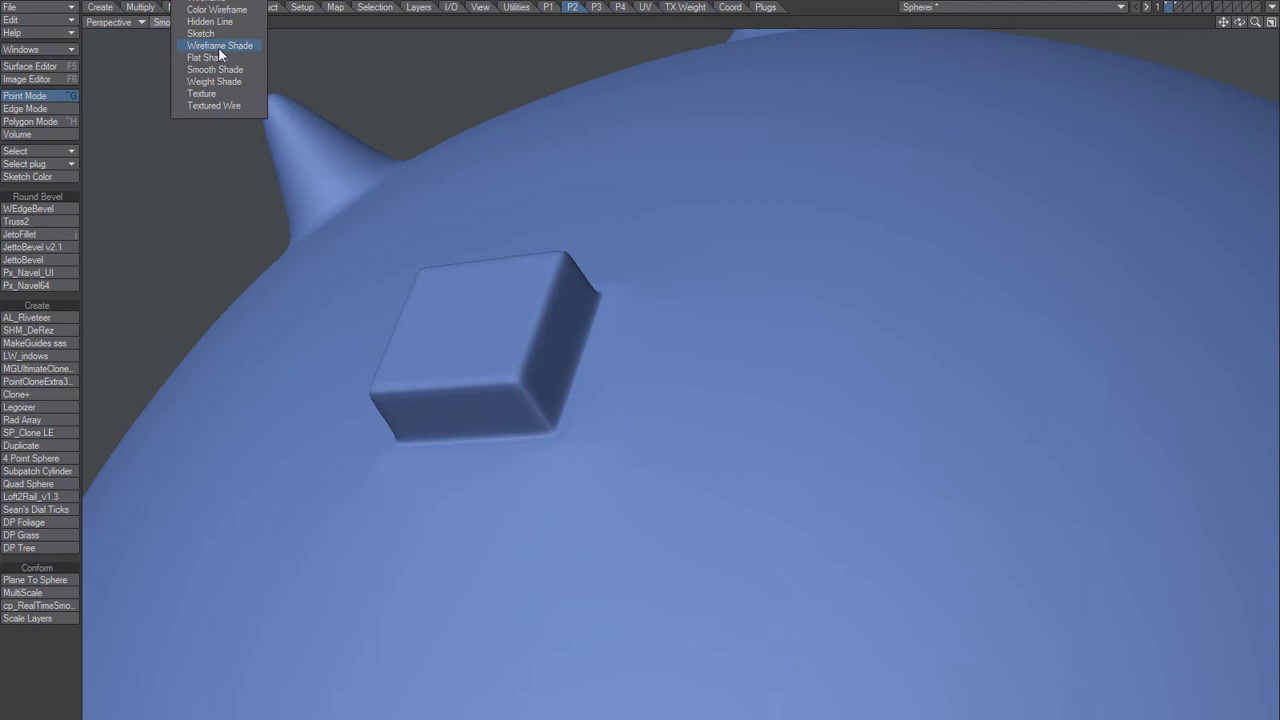
left_click(221, 47)
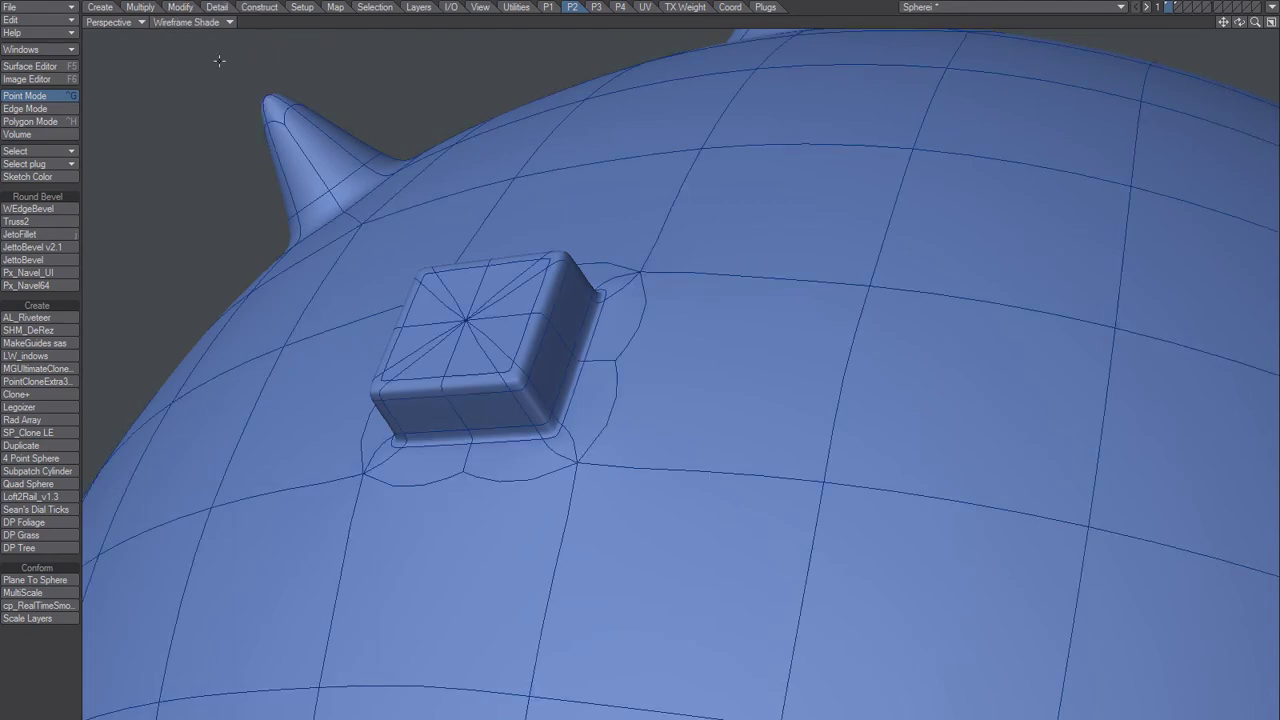
Step: Select the small polygons at the four outer corners of the block's base to examine the topology, and clear the selection
left_click_drag(601, 426, 628, 417, "alt")
left_click_drag(580, 333, 480, 300, "alt")
key("space")
key("space")
key("slash")
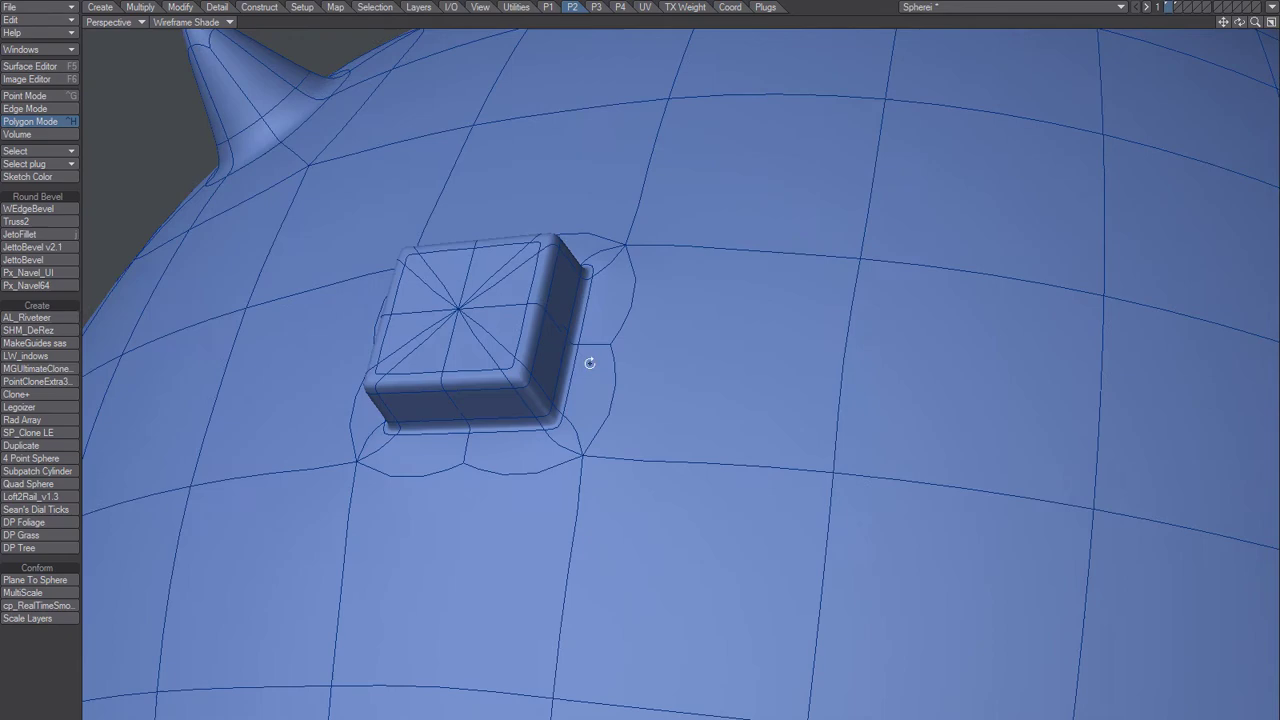
left_click_drag(586, 360, 344, 409, "alt")
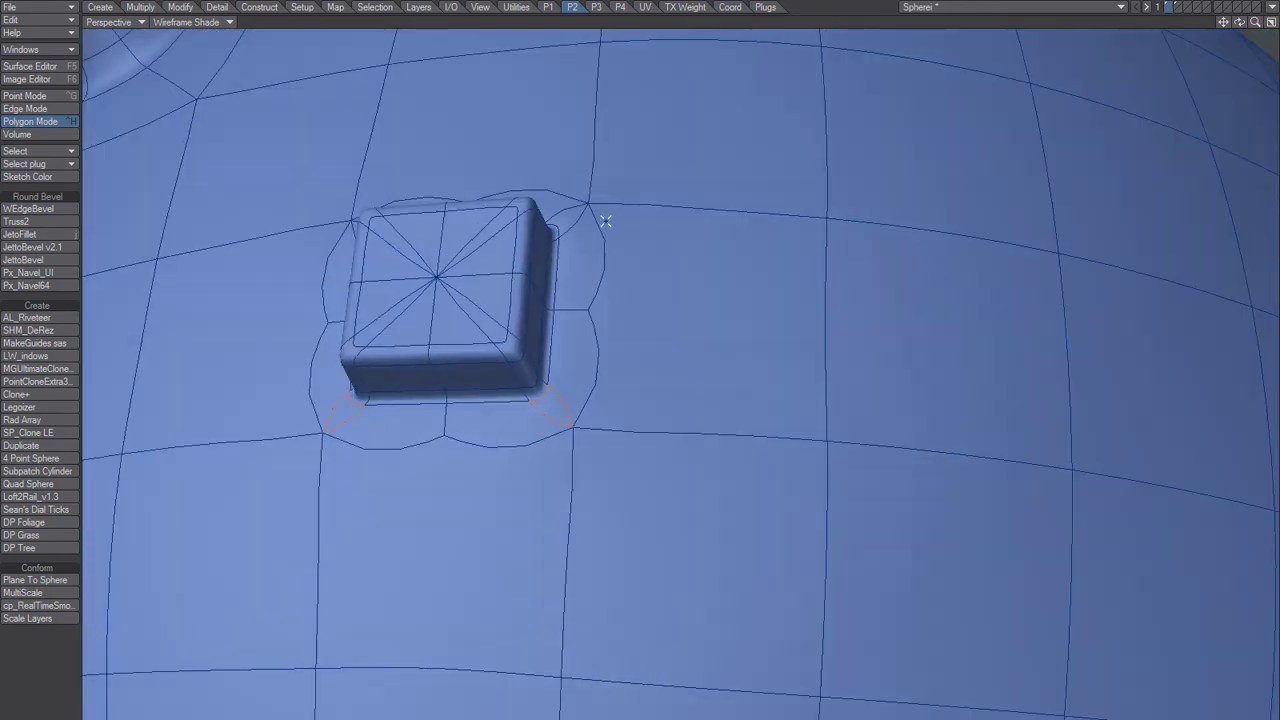
left_click_drag(383, 282, 475, 265, "alt")
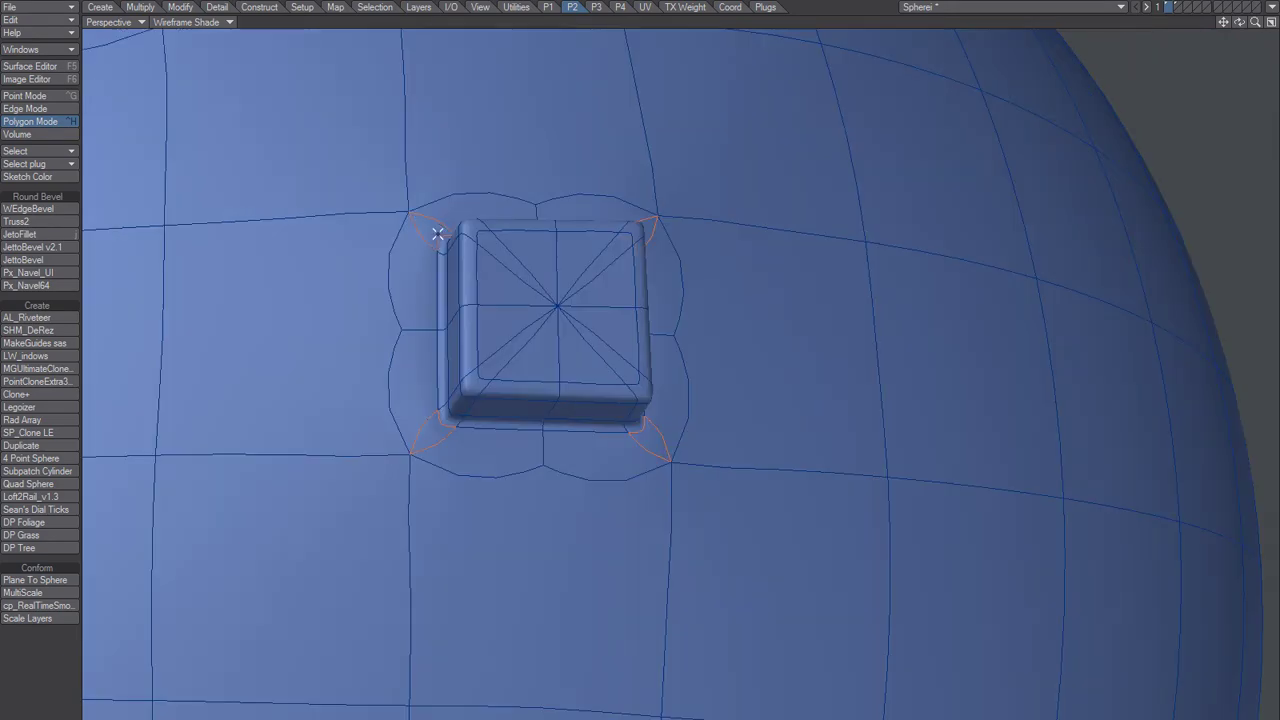
left_click_drag(590, 368, 513, 419, "alt")
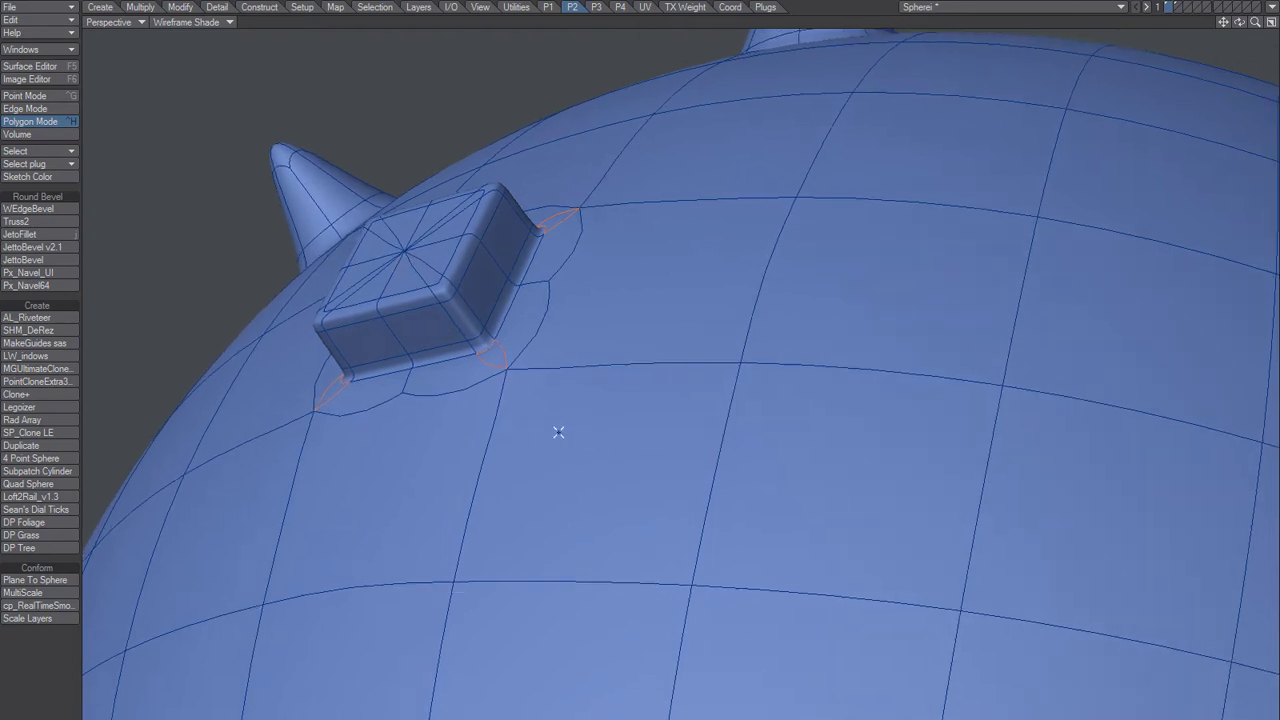
left_click_drag(612, 445, 590, 418, "alt")
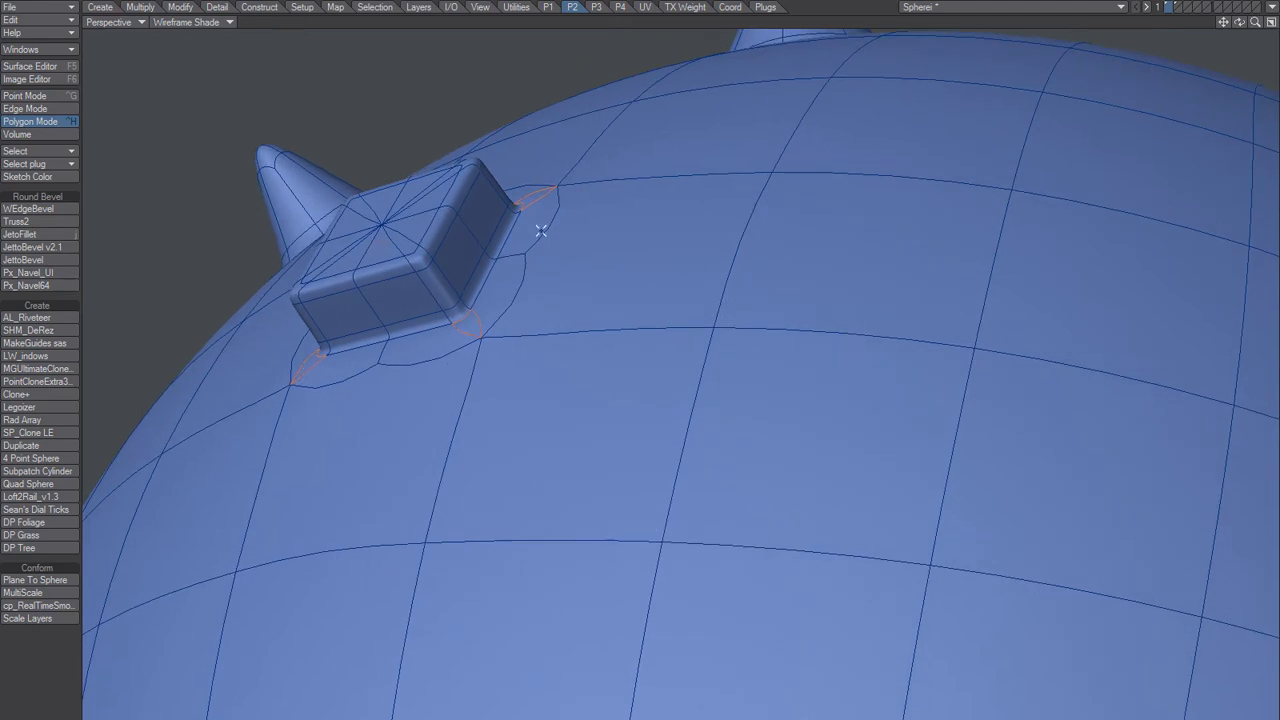
left_click_drag(520, 403, 533, 447, "alt")
left_click(562, 447)
Step: Add a midpoint to each of the four edges of the quad diagonally adjacent to the block's near base corner
key("space")
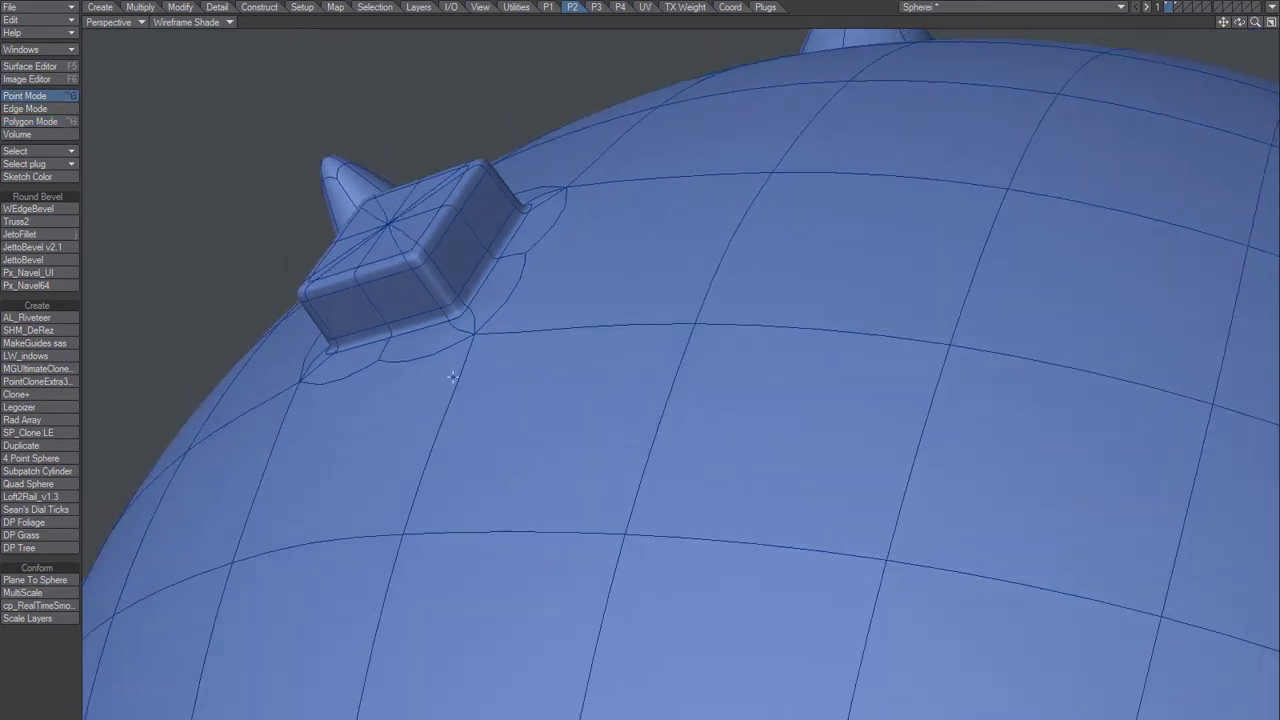
key("space")
left_click(460, 430)
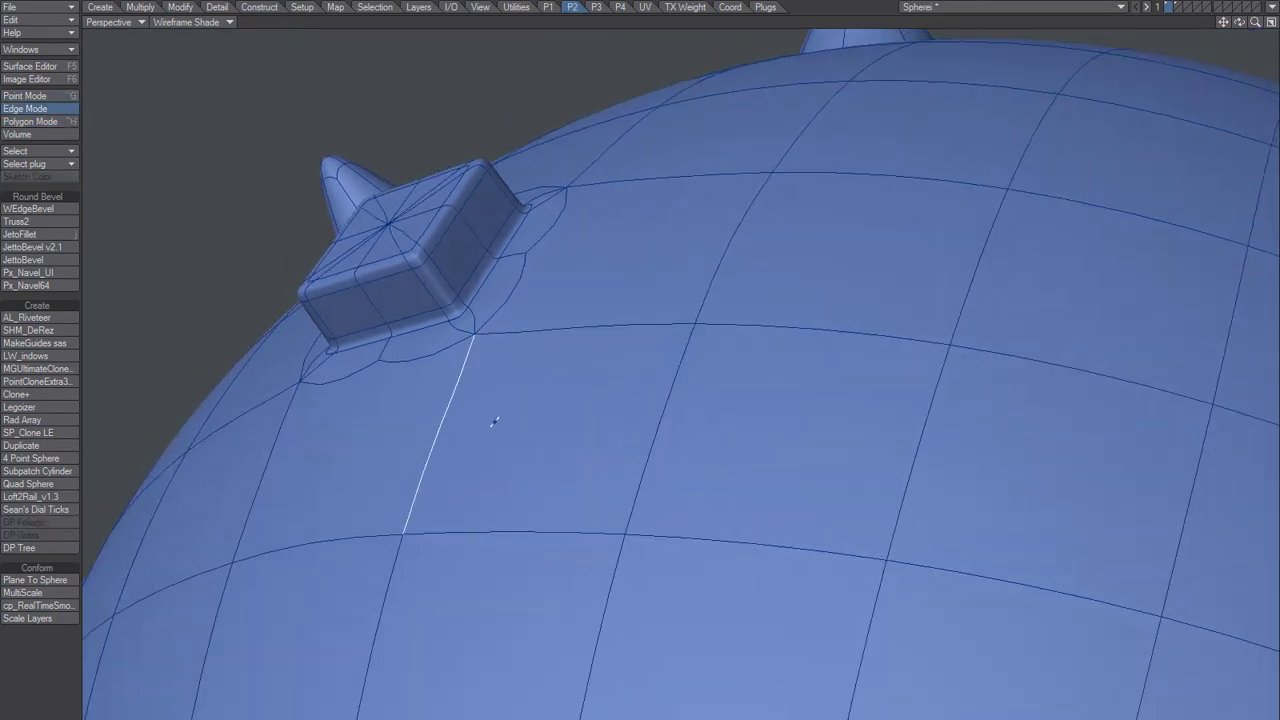
key("u")
left_click(579, 326)
key("u")
left_click(655, 431)
key("u")
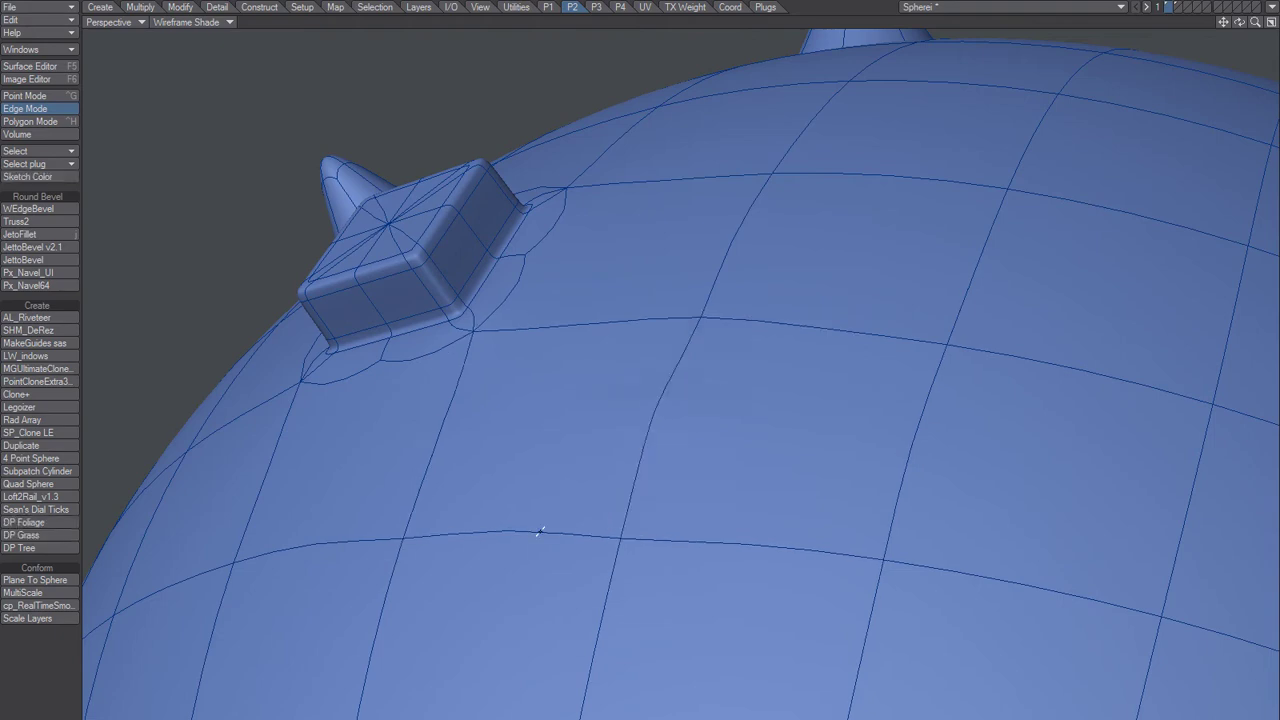
left_click(540, 532)
key("u")
key("space")
key("space")
key("space")
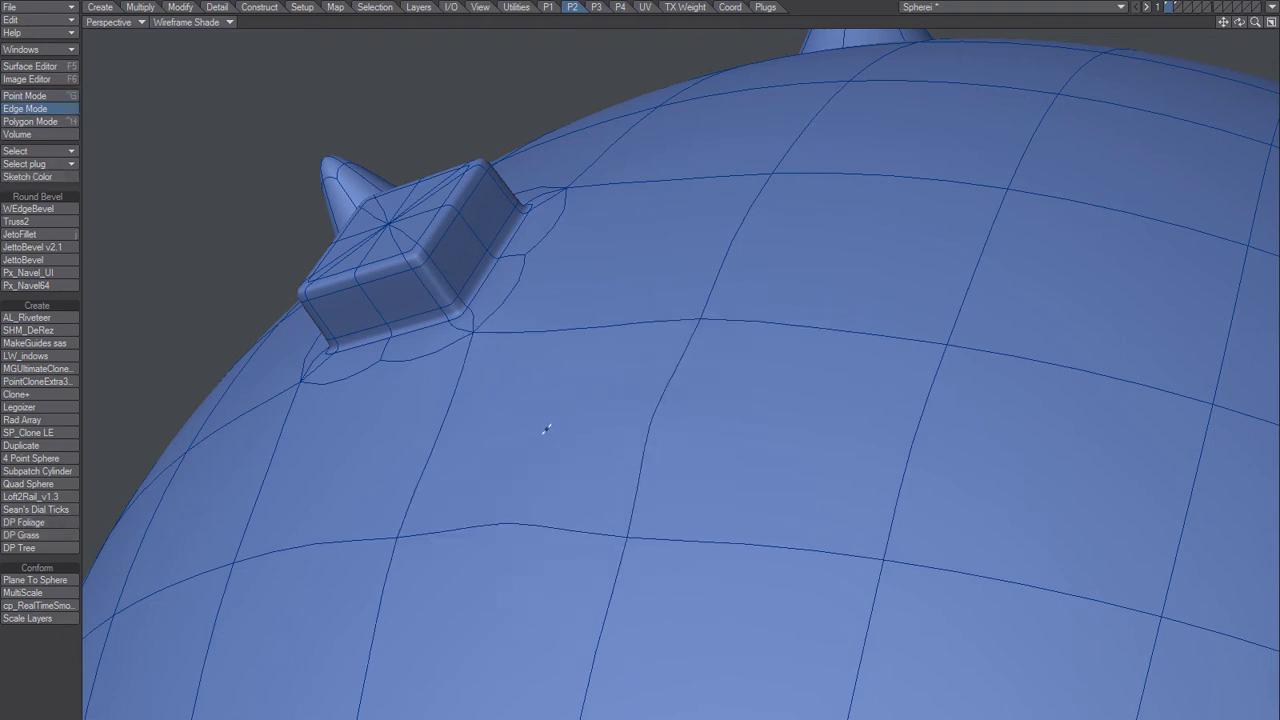
Step: Bevel the quad with the added edge midpoints into a tall column with tight insets near its base and on its top
key("space")
left_click(547, 431)
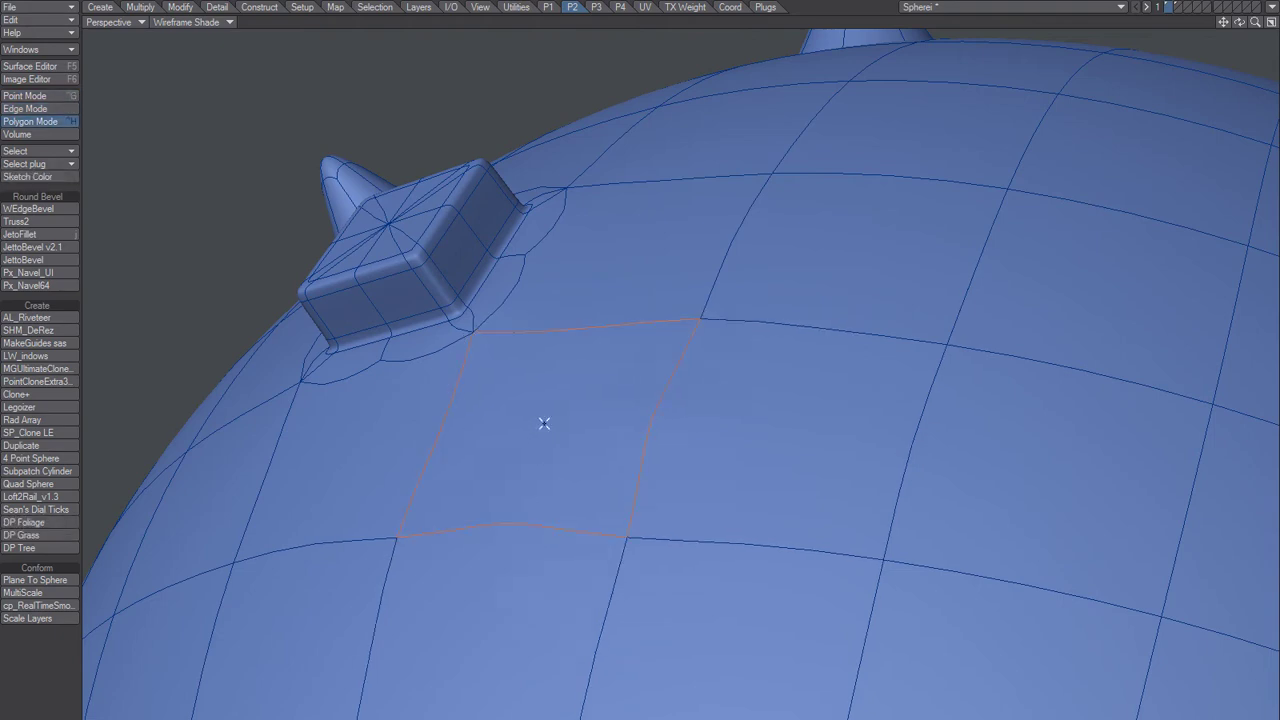
key("b")
left_click_drag(572, 416, 710, 449)
key("b")
left_click_drag(630, 447, 428, 358, "alt")
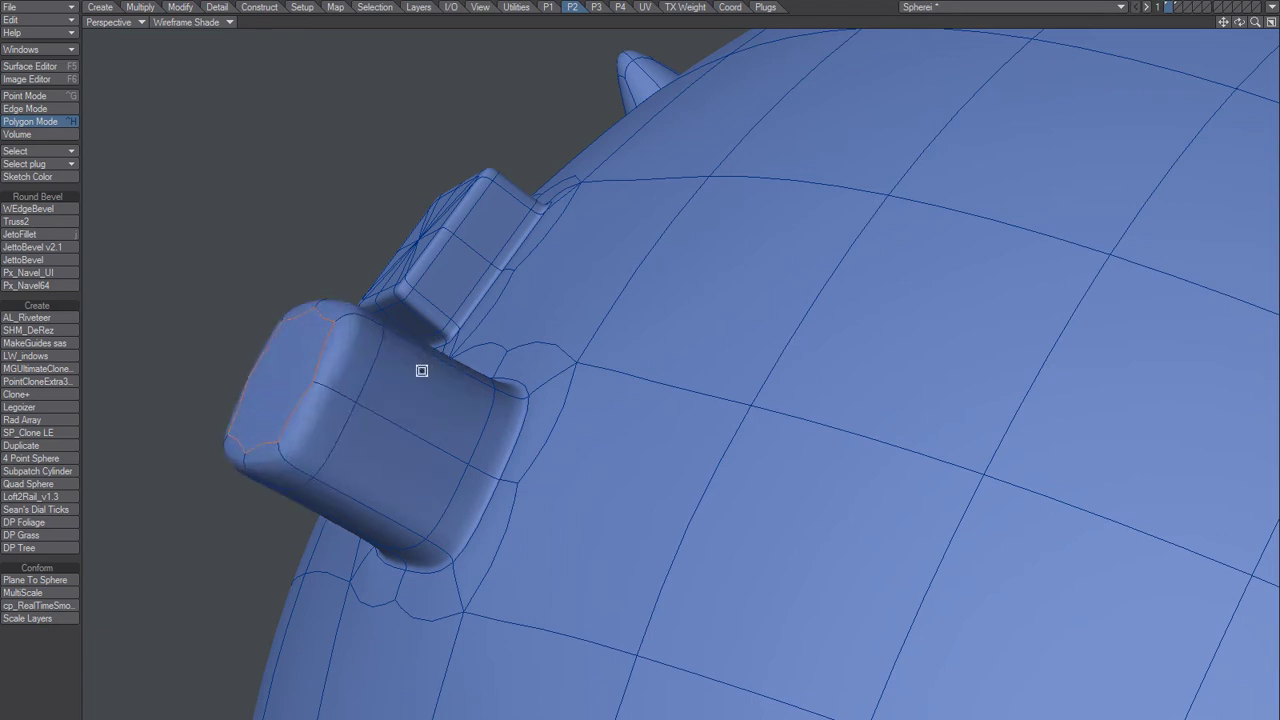
left_click_drag(383, 414, 494, 443, "alt")
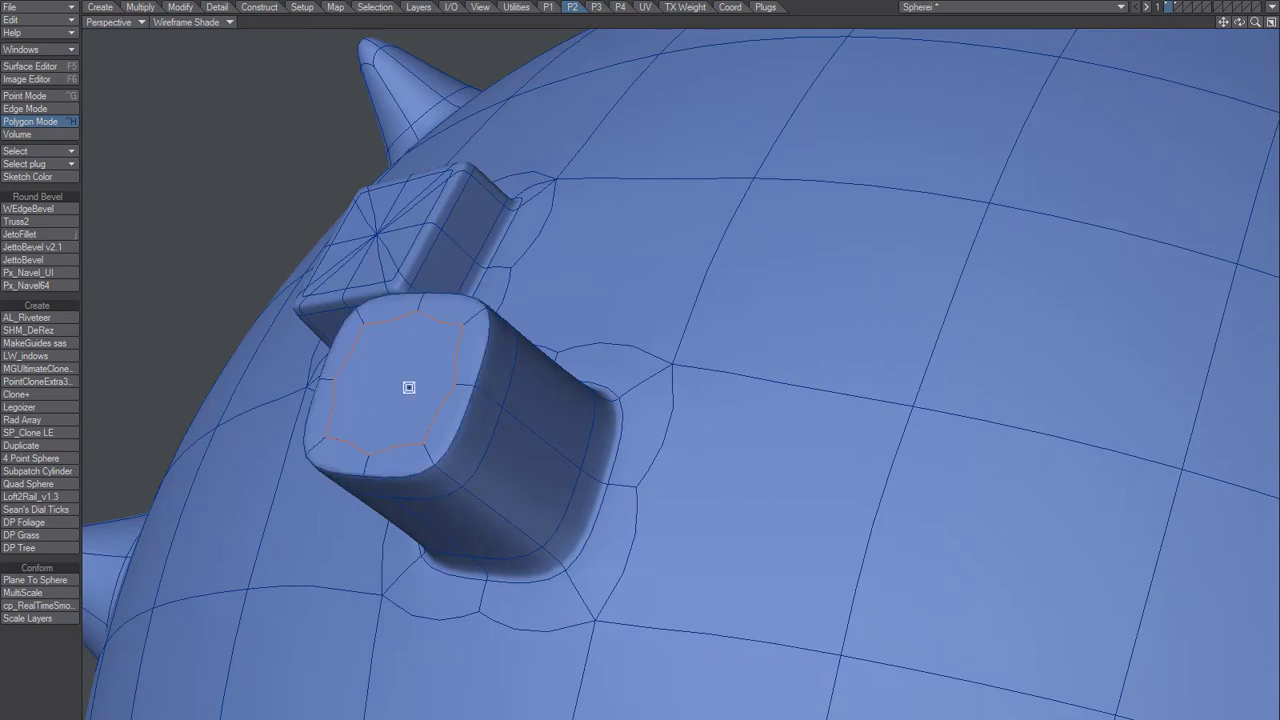
left_click_drag(434, 480, 737, 349, "alt")
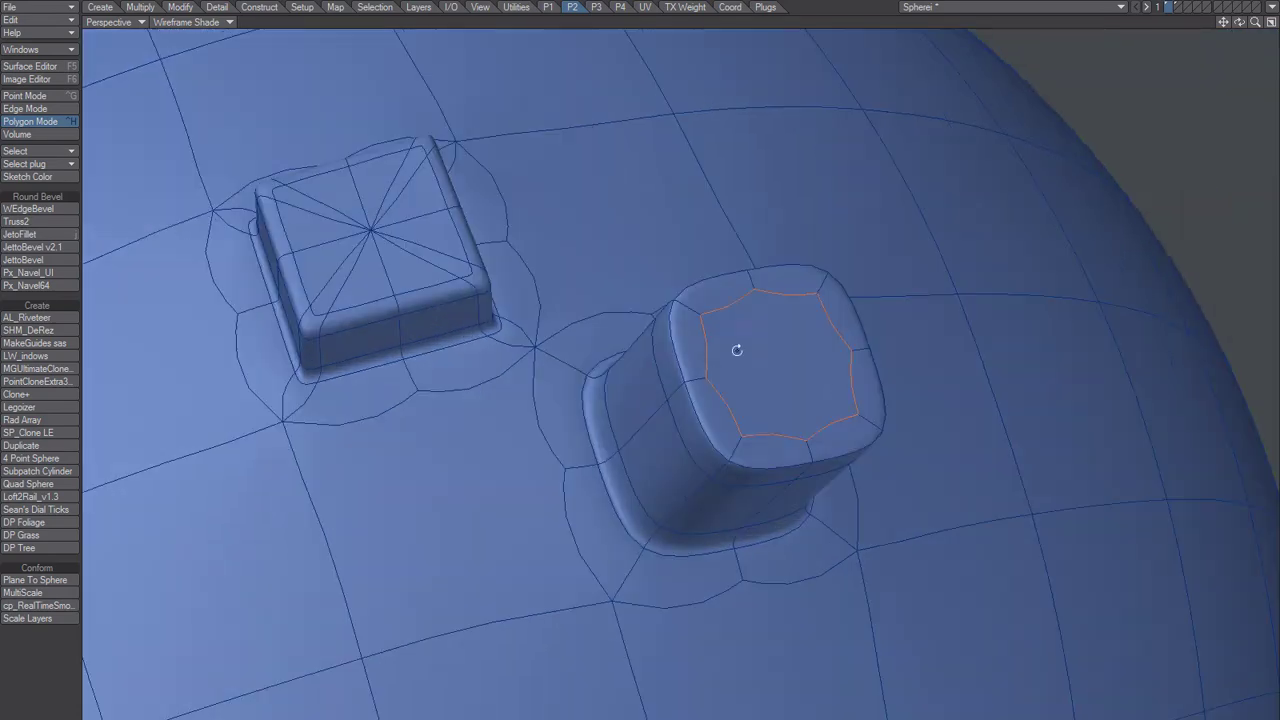
Step: Select the edges running up the column's four corners and over onto its top
key("ctrl+g")
key("space")
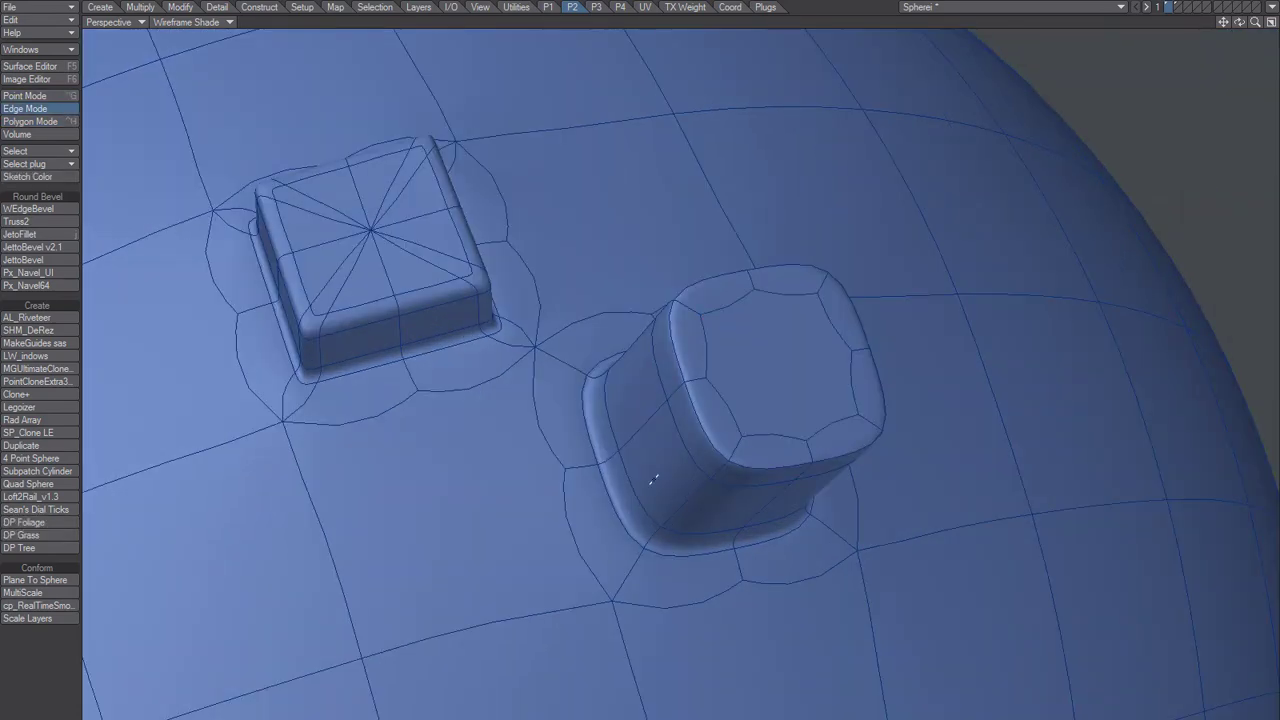
left_click(652, 480)
left_click_drag(783, 431, 571, 557, "alt")
left_click(582, 474, "shift")
left_click_drag(454, 514, 634, 443, "alt")
left_click(787, 502)
left_click_drag(852, 525, 683, 449, "alt")
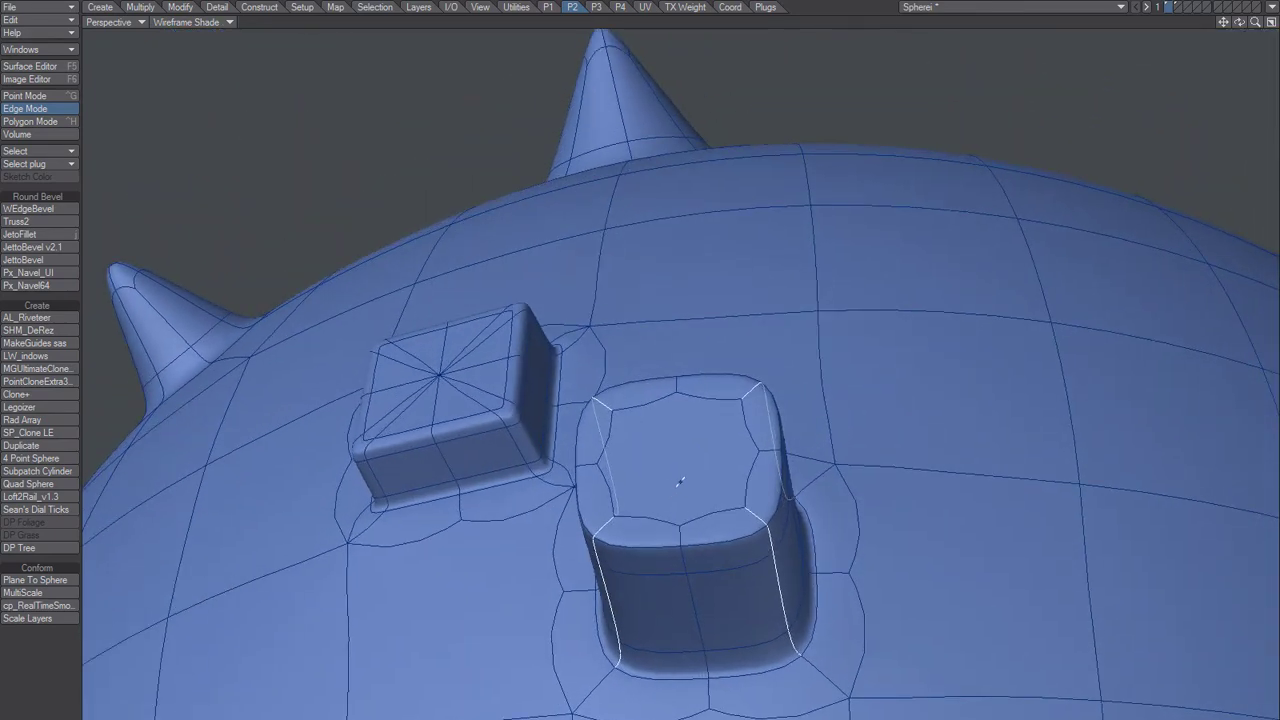
Step: Try to transform the corner edges with the gizmo aligned to the column's top polygon
key("t")
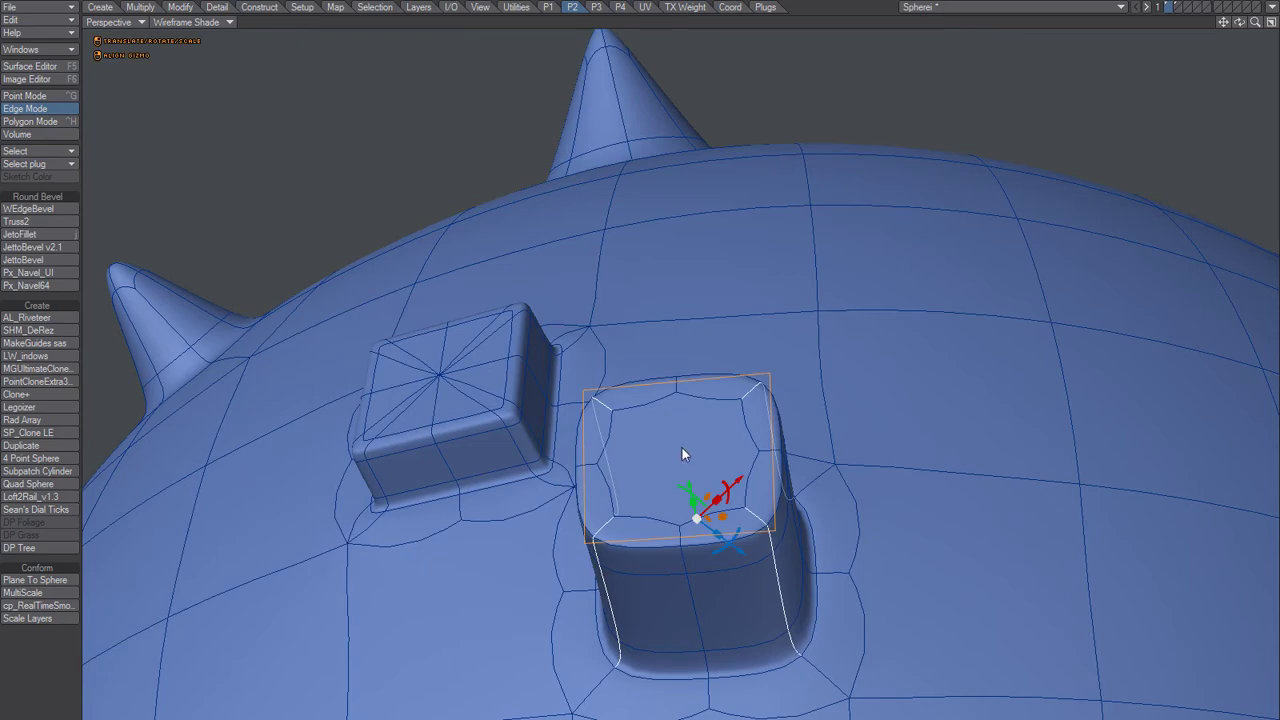
left_click(679, 456)
left_click_drag(731, 450, 700, 330, "alt")
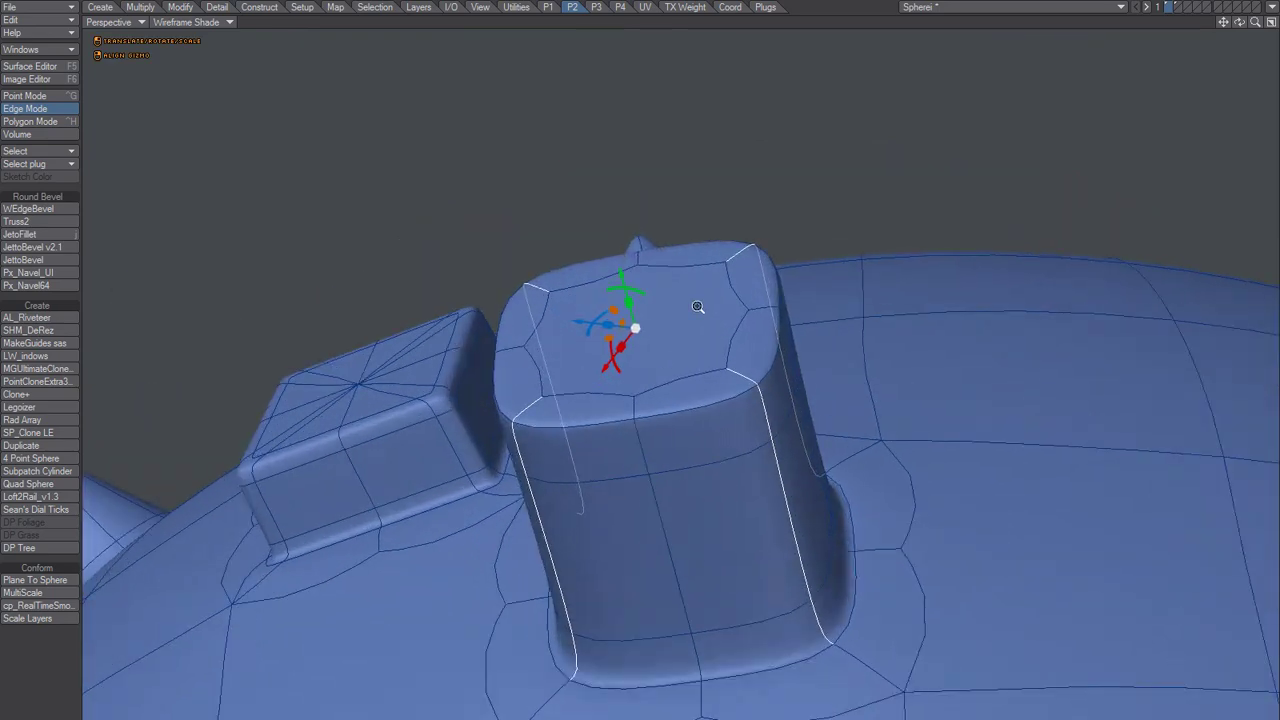
left_click_drag(697, 306, 717, 326, "alt")
left_click_drag(678, 284, 641, 320)
left_click_drag(697, 366, 714, 281, "alt")
key("ctrl+z")
left_click_drag(701, 159, 623, 212)
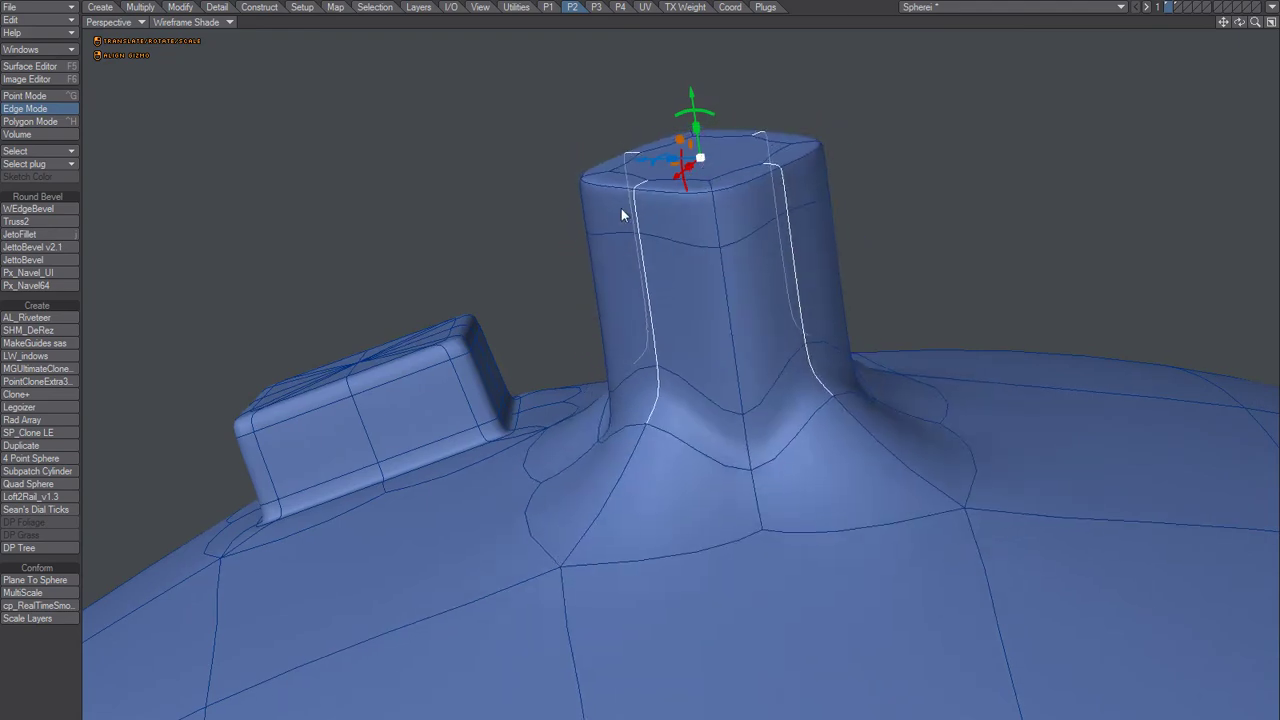
left_click_drag(788, 497, 681, 443, "alt")
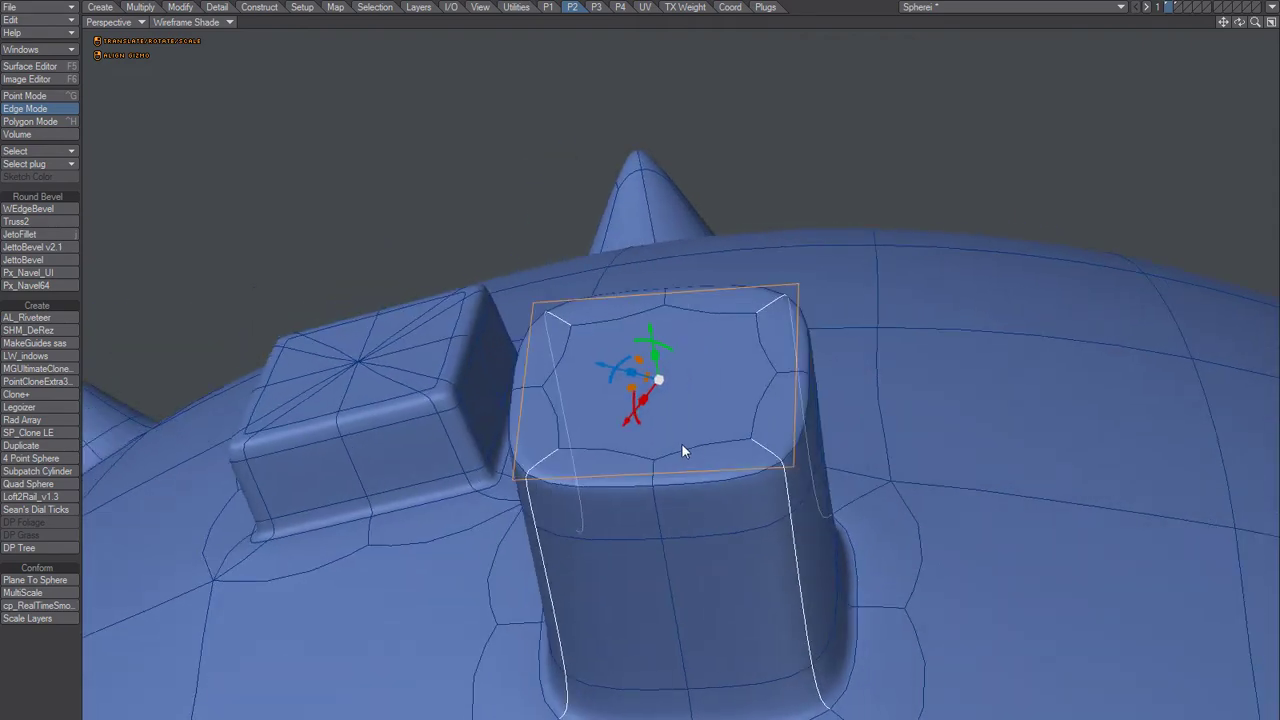
Step: Split the column's top polygon into triangles that meet at a new center point
key("ctrl+h")
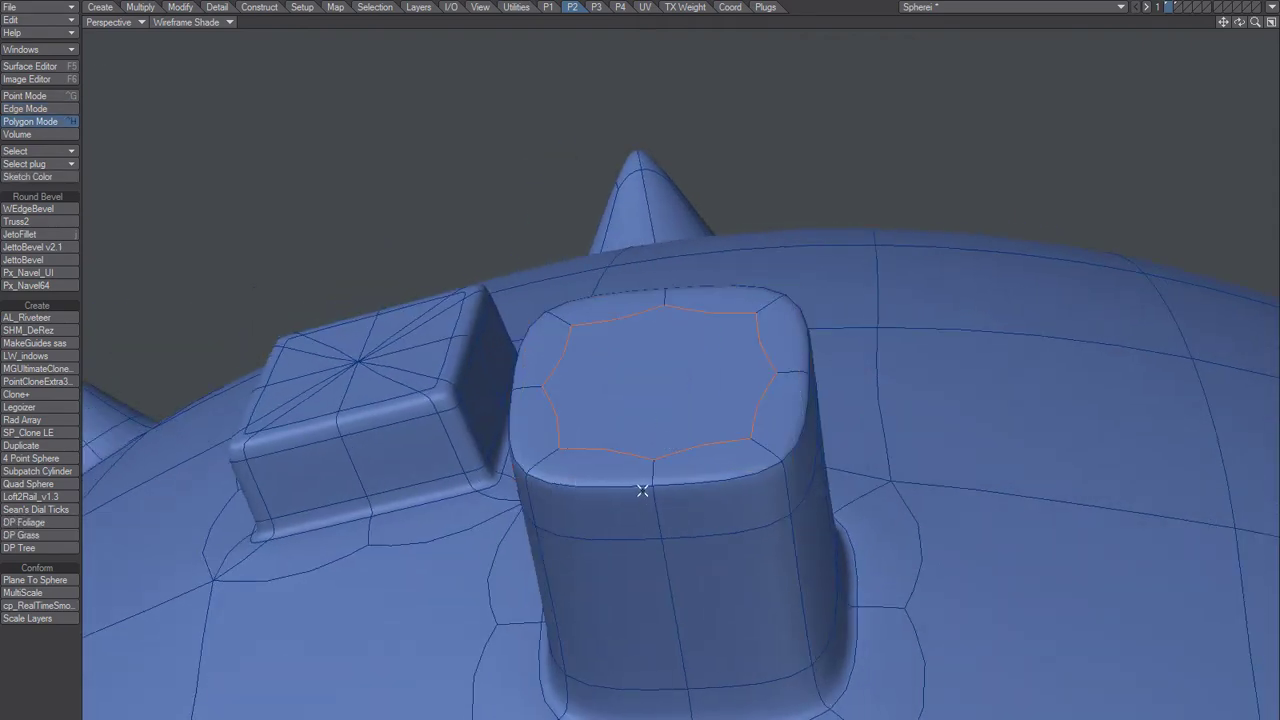
key("space")
key("space")
key("space")
key("space")
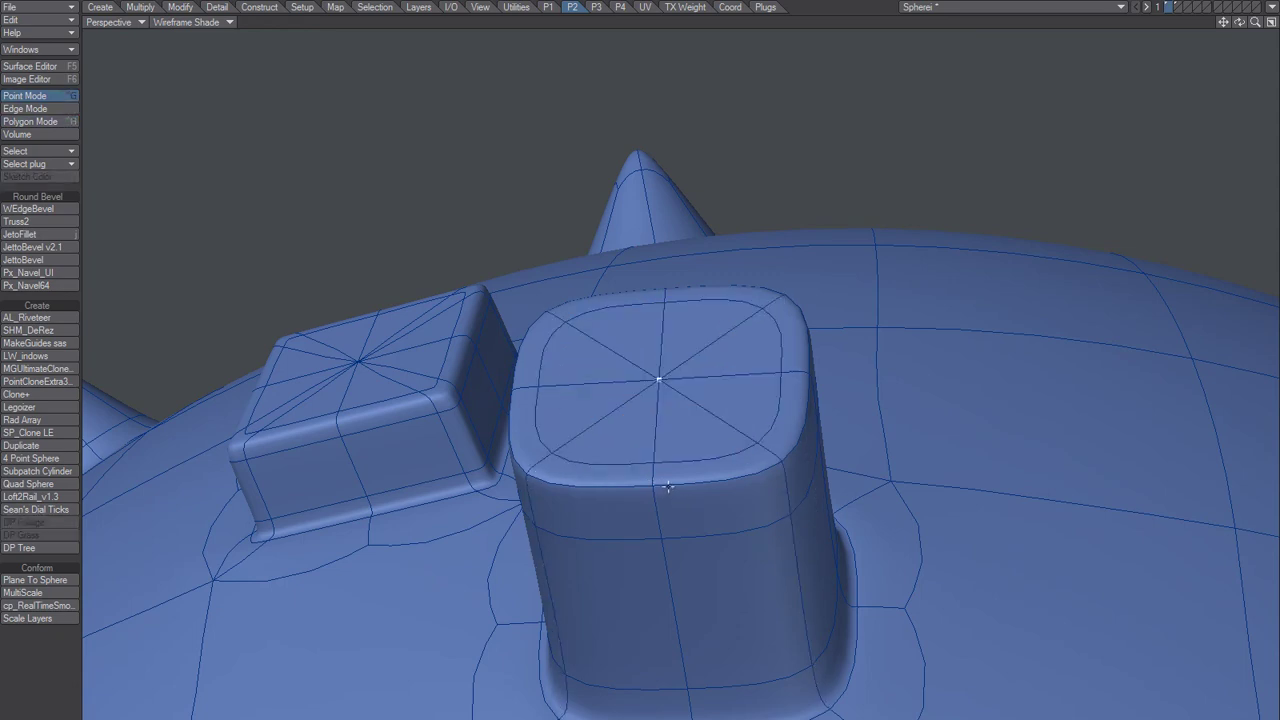
Step: Align the Transform gizmo with the column top's center point and scale the four corner edges inward to round the column
key("space")
key("t")
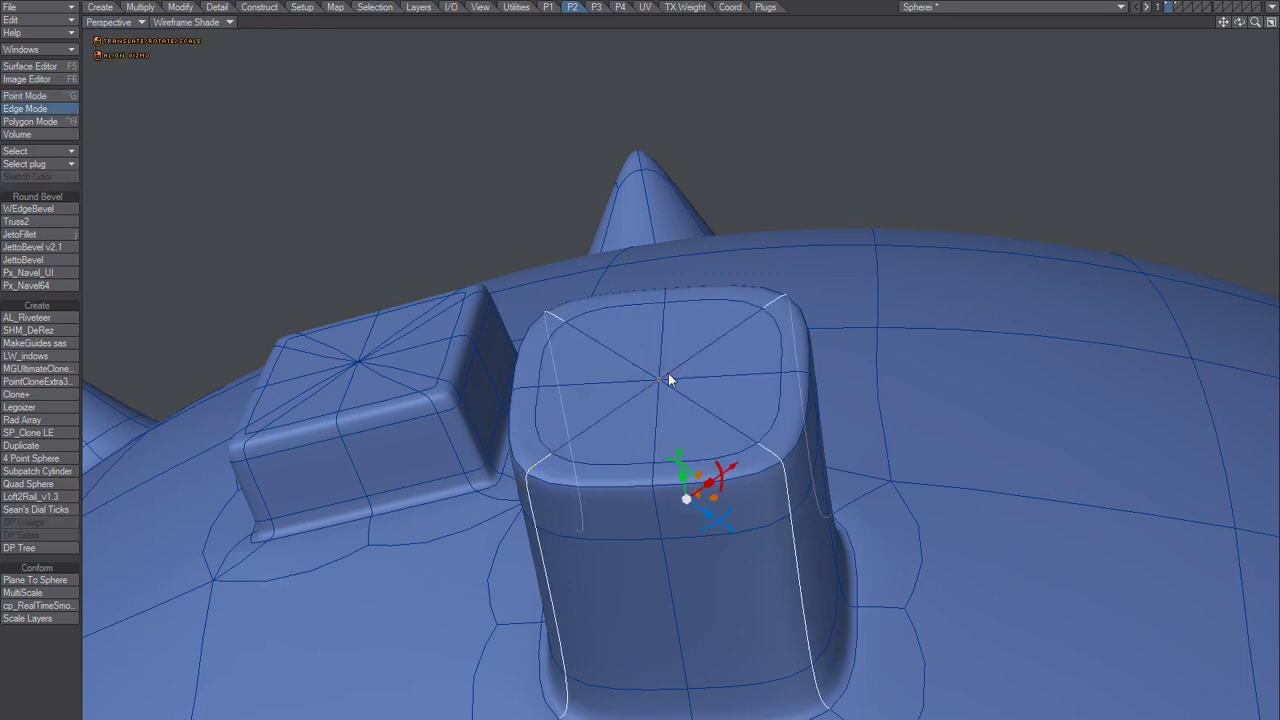
right_click(661, 380)
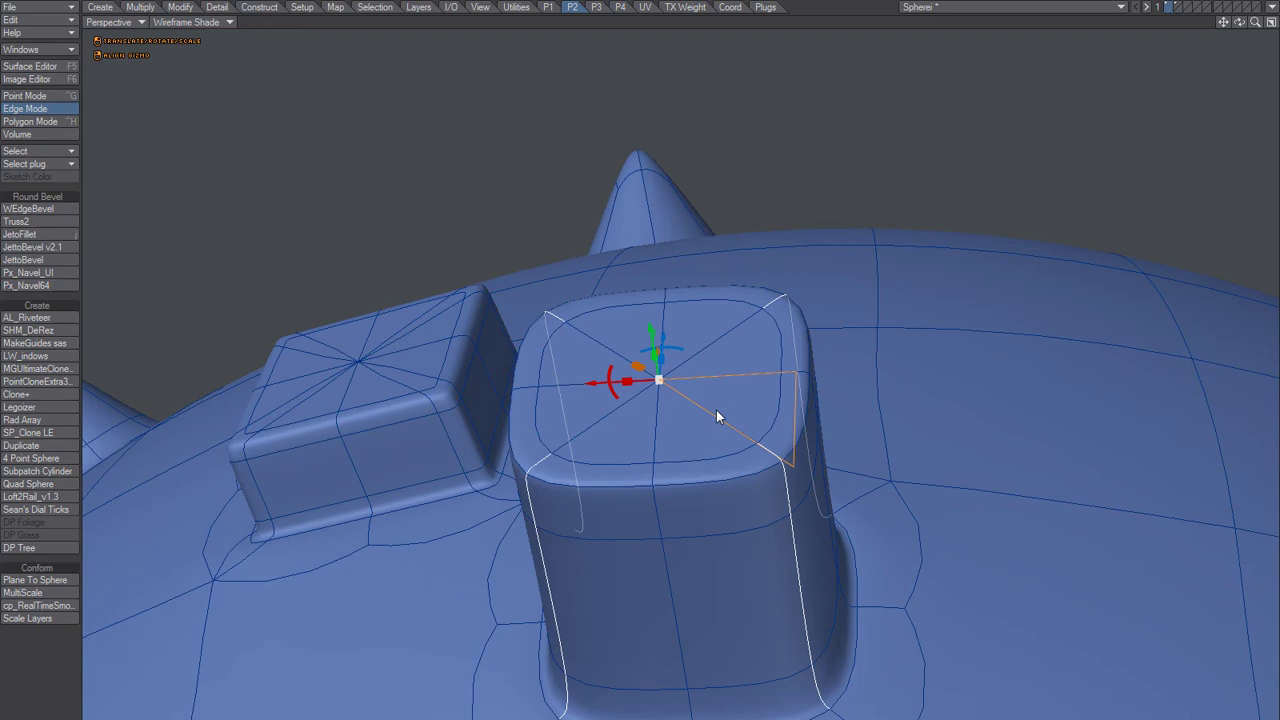
left_click_drag(694, 431, 593, 483, "alt")
Step: Set the corner edges' numeric scale to 75% in X and Z
key("n")
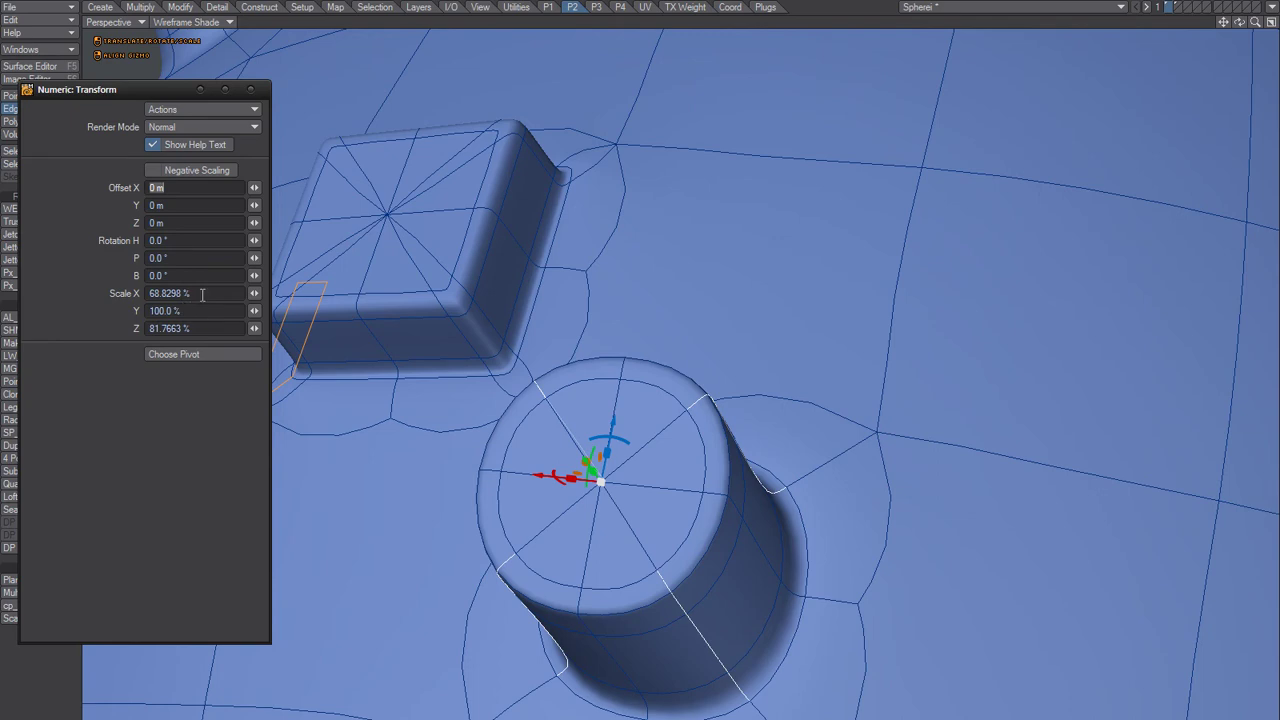
left_click(202, 293)
type("75")
key("Tab")
key("Tab")
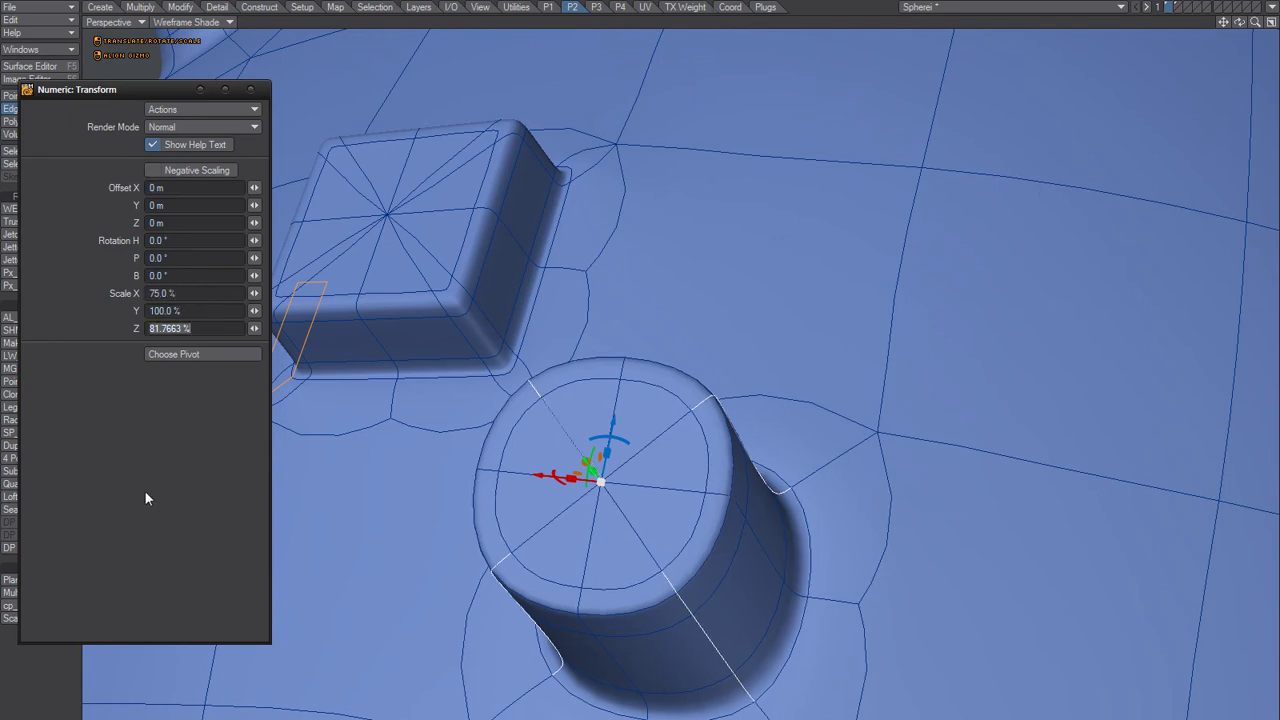
type("75")
key("Tab")
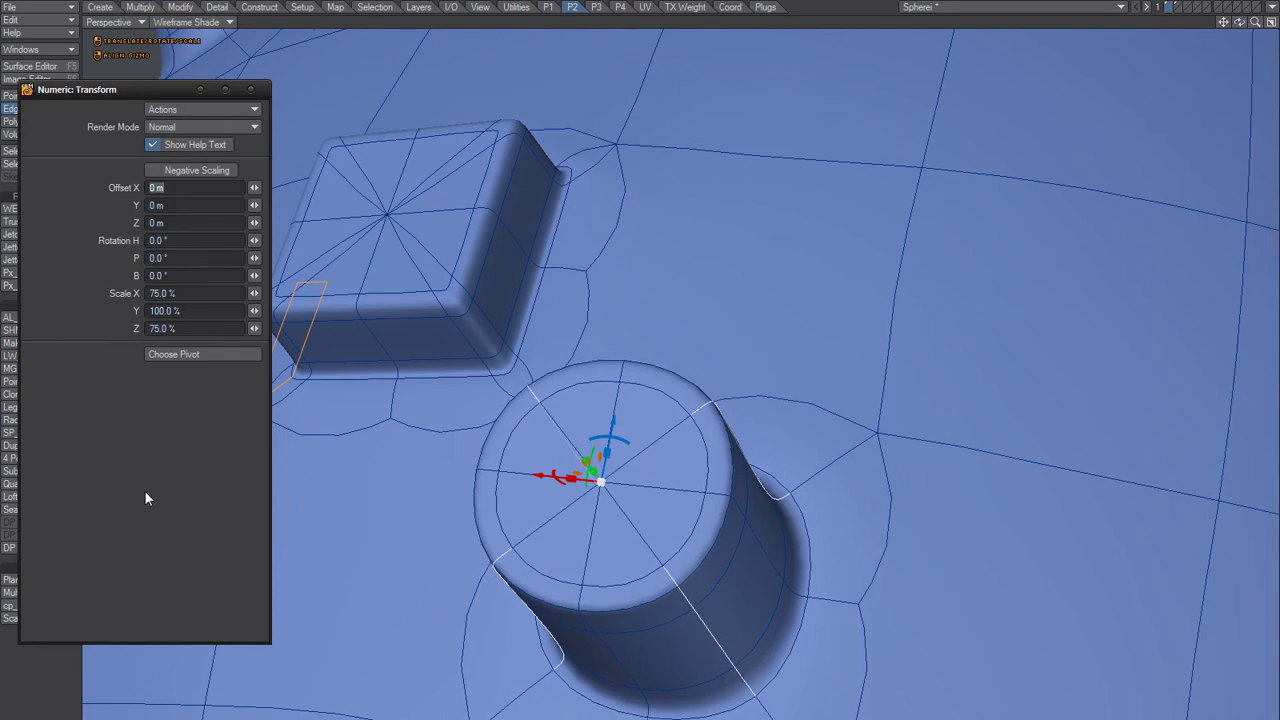
Step: Set the corner edges' scale to 80% in X and Z
left_click(172, 293)
type("80")
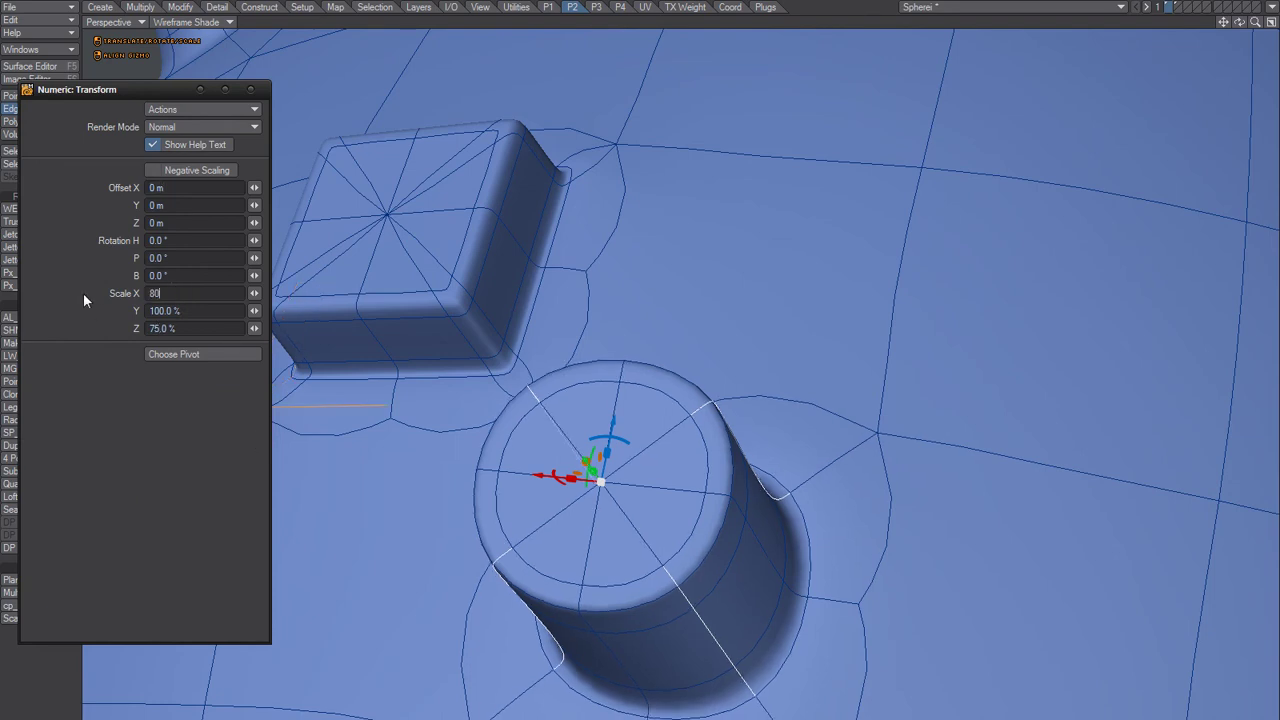
key("Tab")
key("Tab")
type("80")
key("Tab")
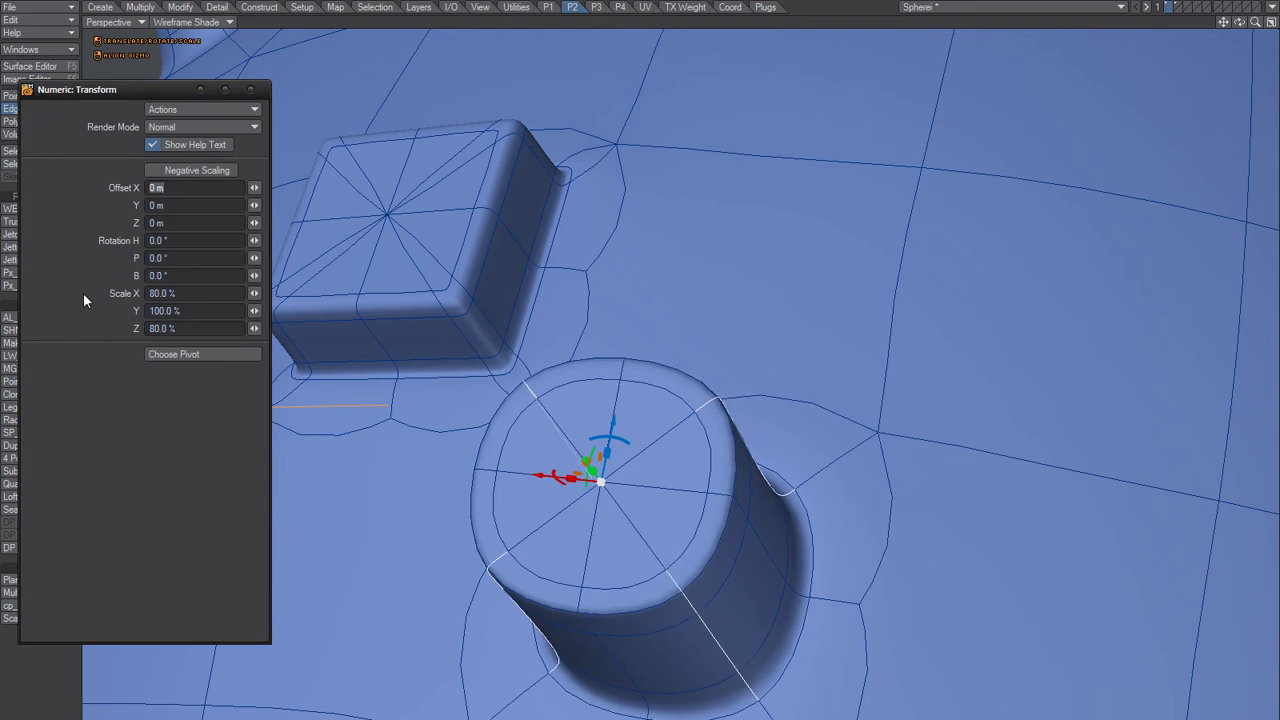
Step: Set the corner edges' scale to 70% in X and Z and close the numeric settings
left_click(191, 293)
type("70")
key("Tab")
key("Tab")
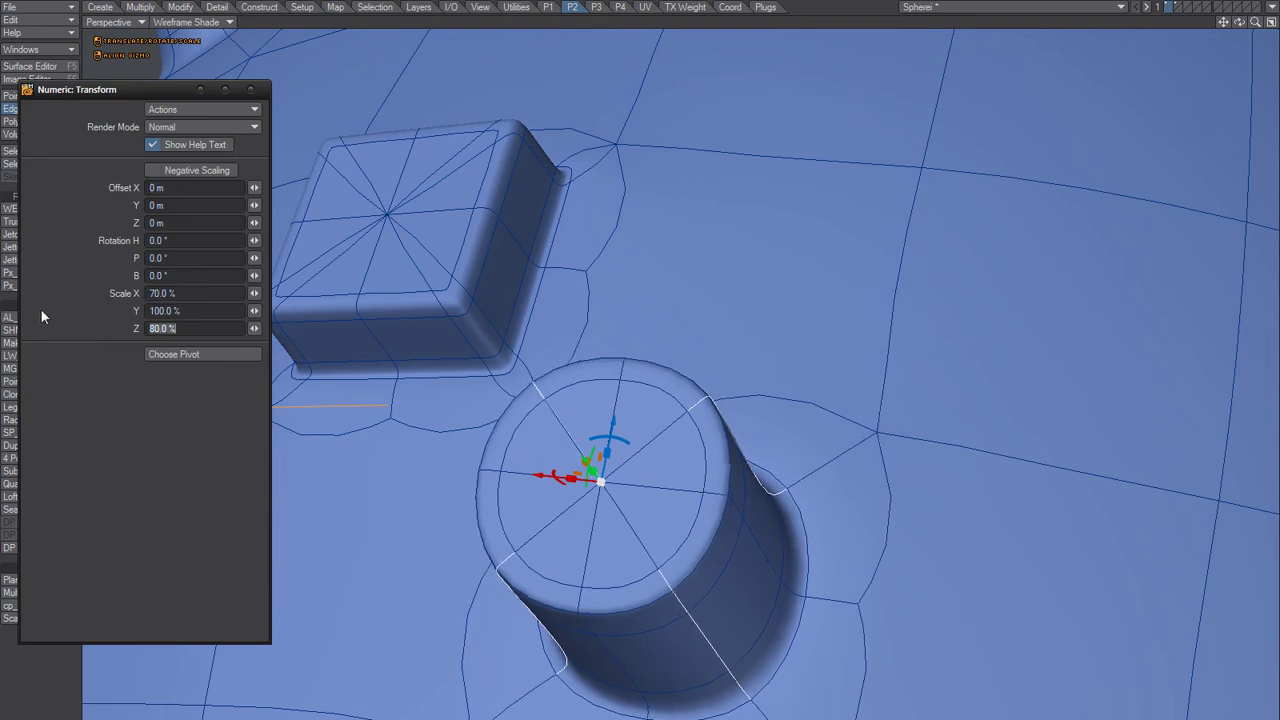
type("70")
key("Tab")
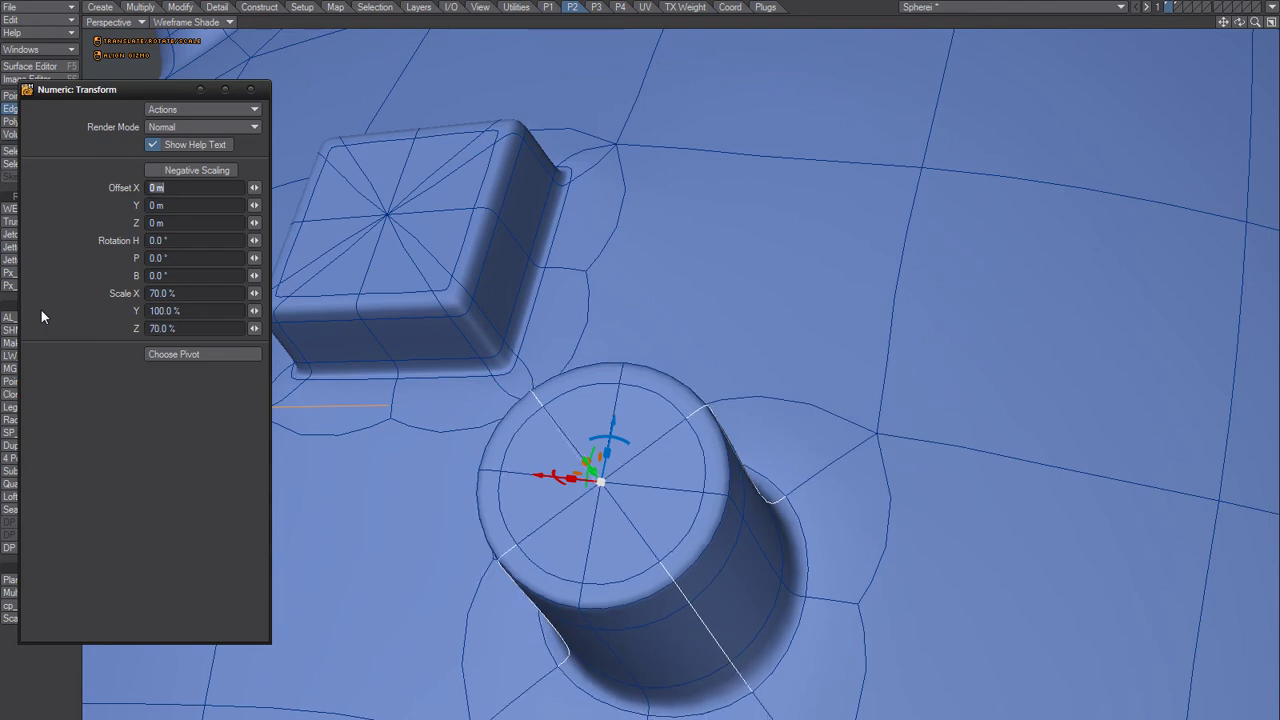
left_click(253, 91)
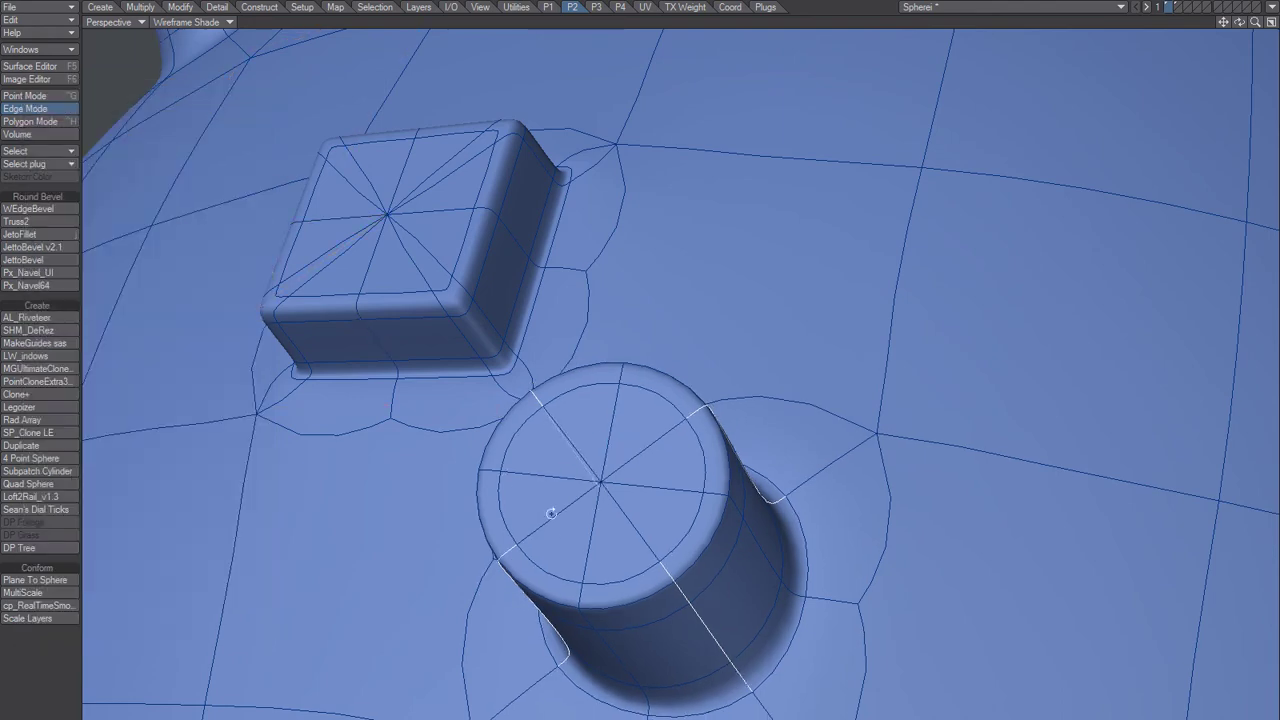
Step: Select the ring of polygons around the column's base, move it slightly upward along the column's axis, and clear the selection
left_click_drag(551, 513, 629, 337, "alt")
key("ctrl+h")
left_click(708, 503)
mouse_move(625, 407)
left_mouse_down("alt")
mouse_move(641, 347)
mouse_move(669, 320)
mouse_move(664, 429)
mouse_move(686, 491)
mouse_move(686, 549)
mouse_move(712, 522)
mouse_move(631, 354)
mouse_move(640, 289)
mouse_move(634, 406)
left_mouse_up("alt")
key("/")
key("l")
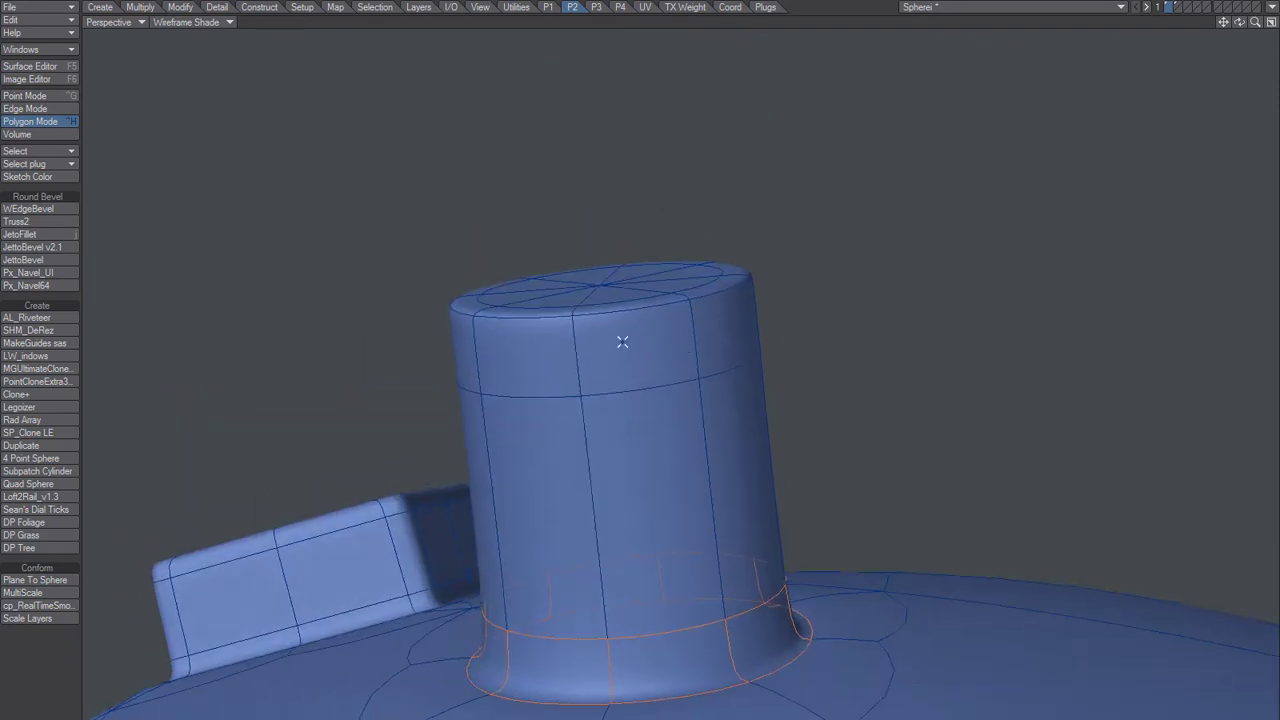
key("t")
right_click(602, 282)
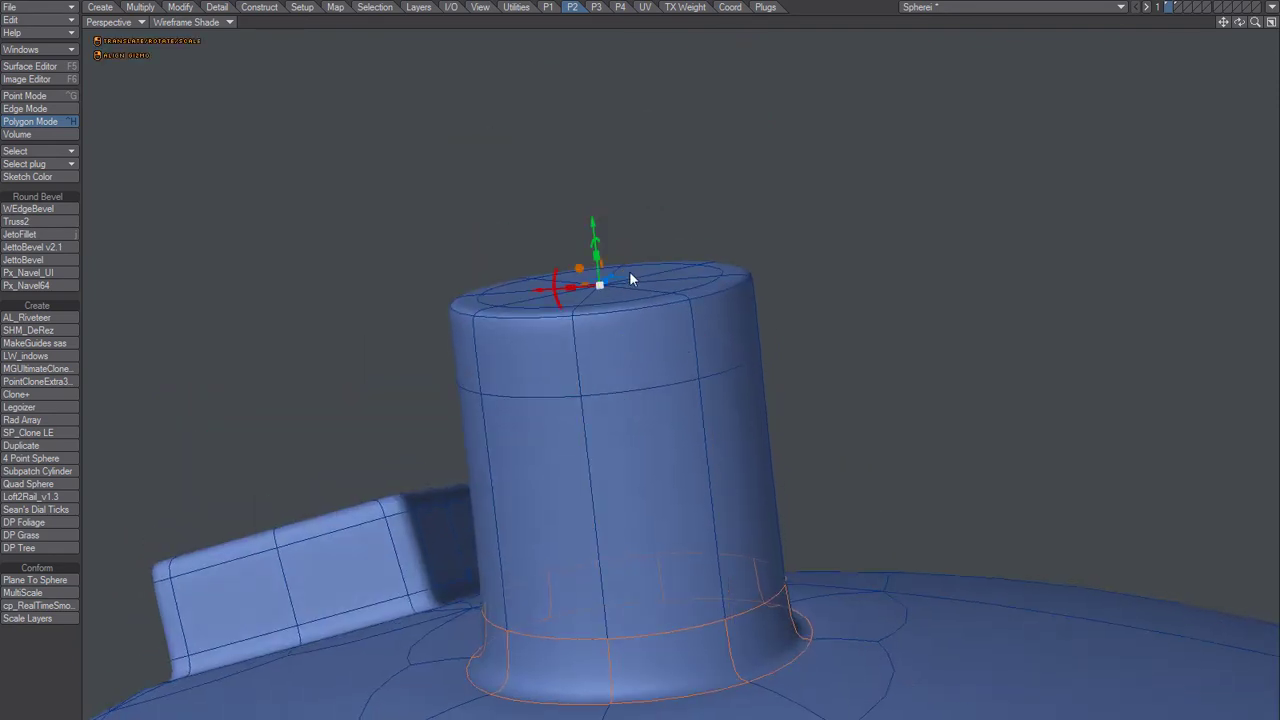
left_click_drag(595, 229, 590, 214)
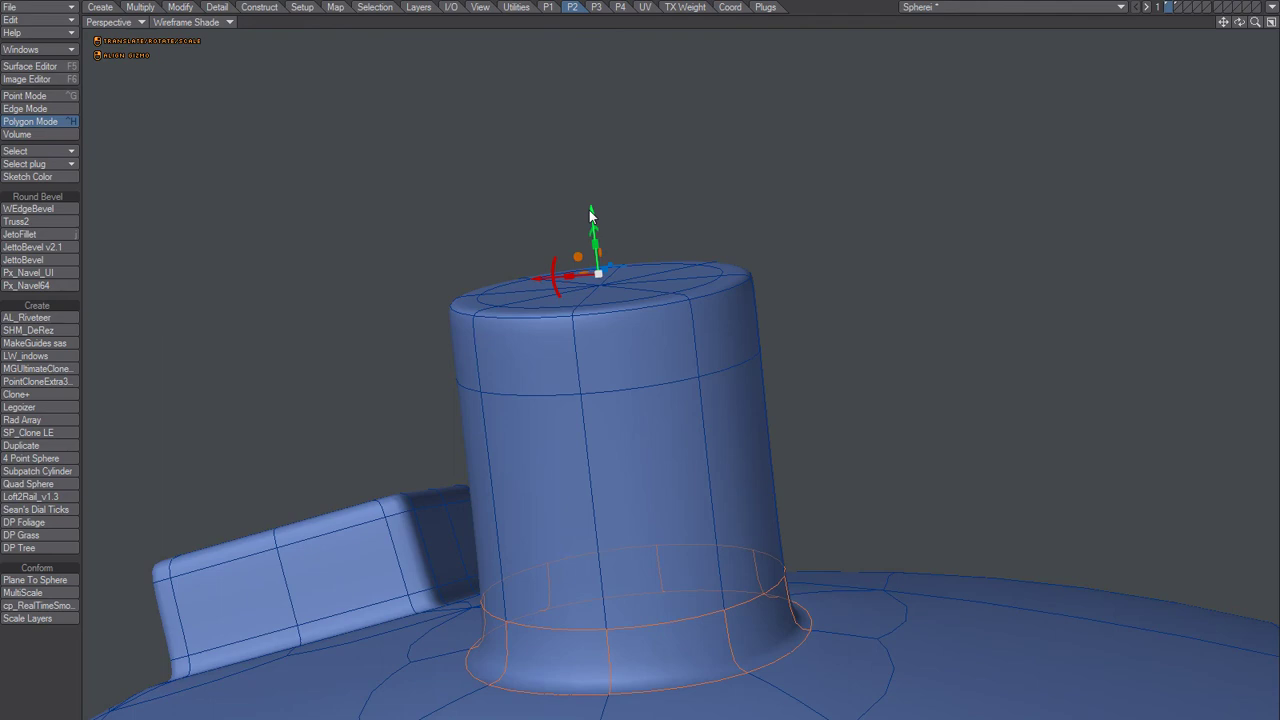
key("space")
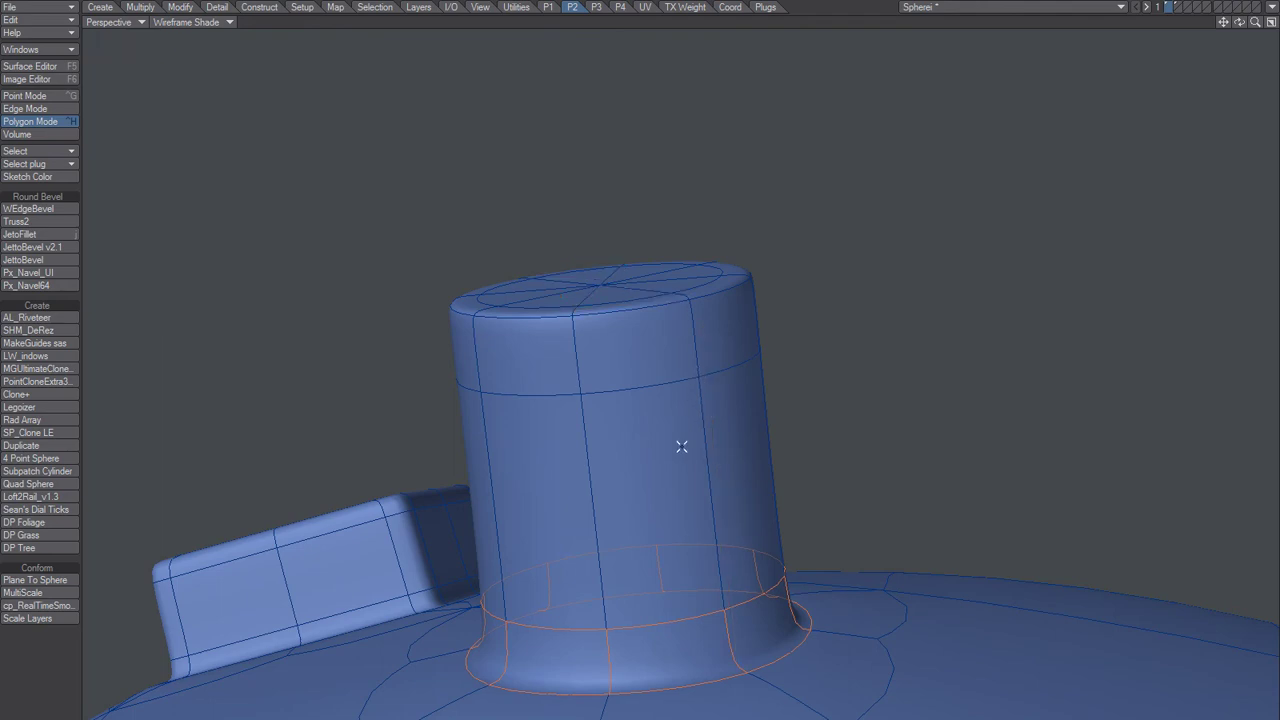
key("slash")
left_click_drag(626, 486, 682, 483, "alt")
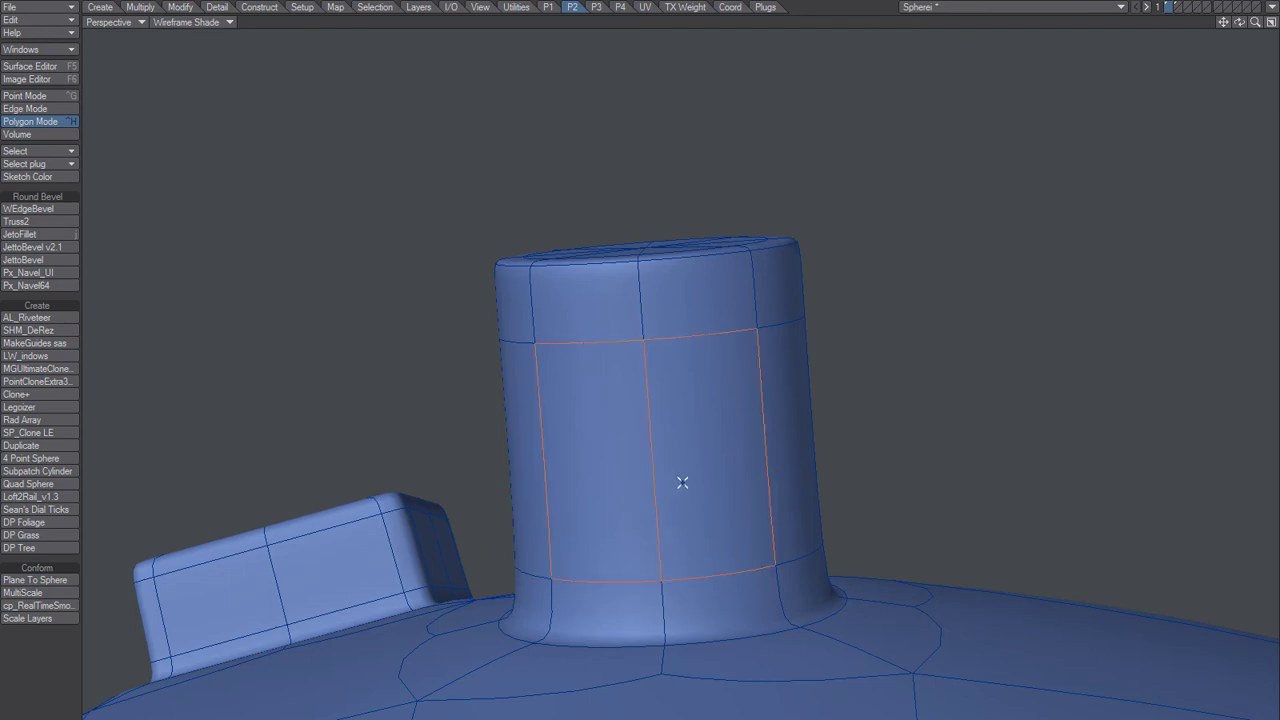
key("slash")
key("ctrl+g")
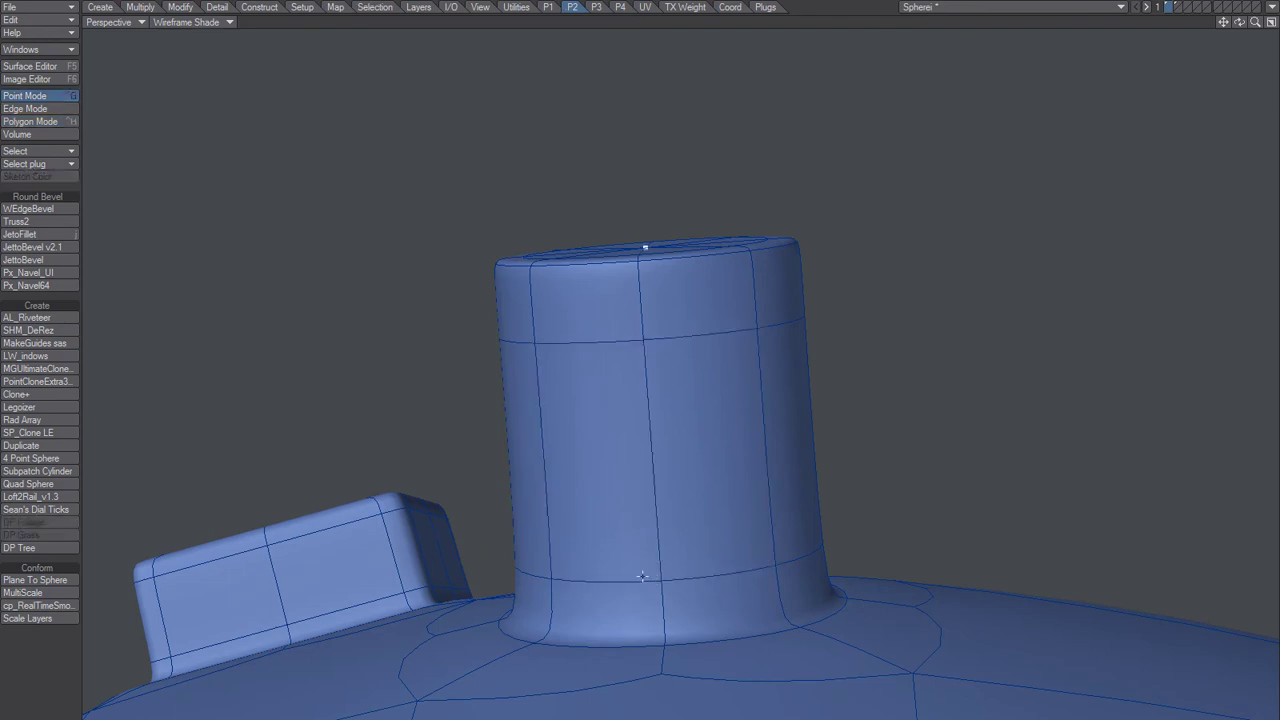
Step: Select the edge loop just above the column's base and raise it slightly along the column's axis
key("space")
key("slash")
left_click(633, 581)
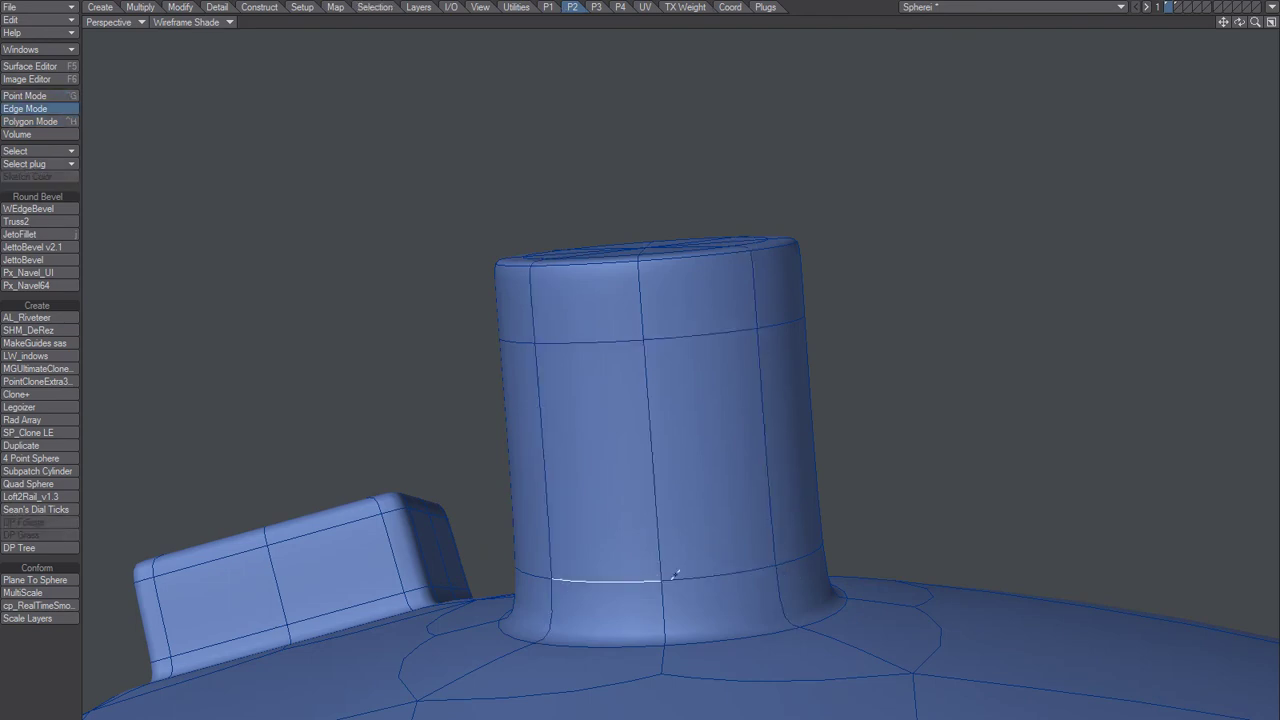
key("l")
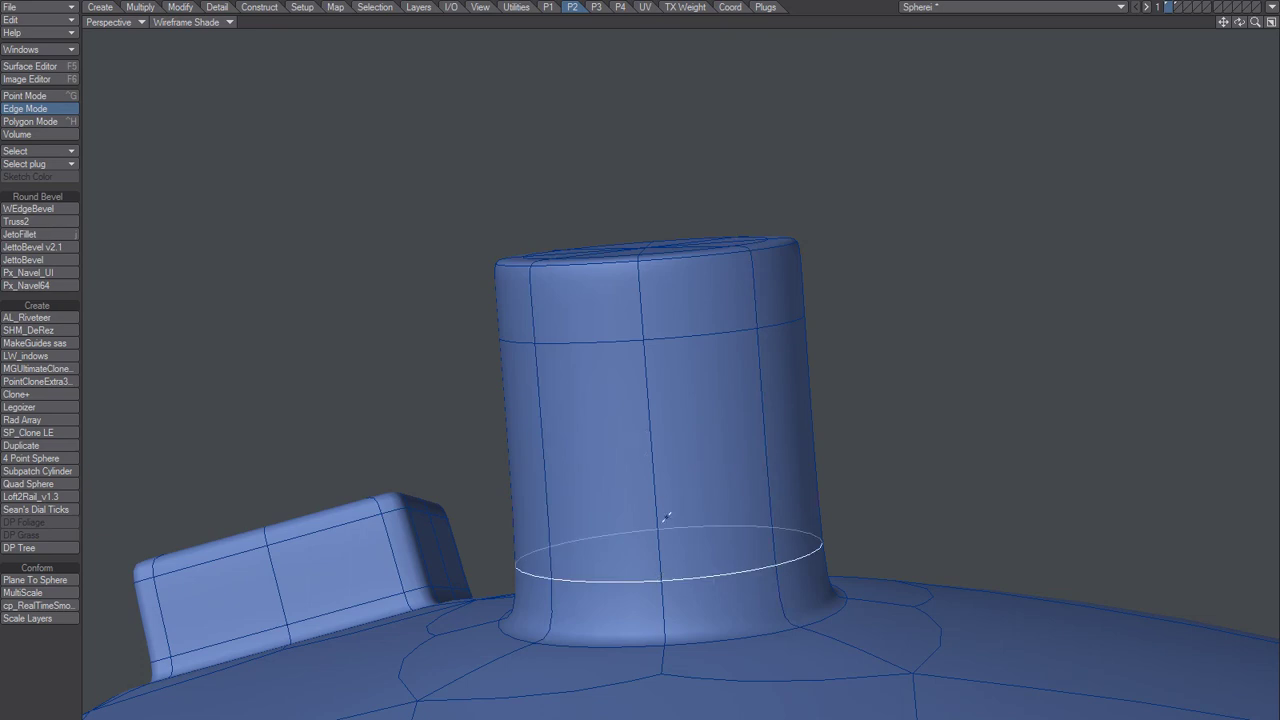
key("t")
left_click_drag(657, 248, 655, 272, "alt")
left_click(645, 255)
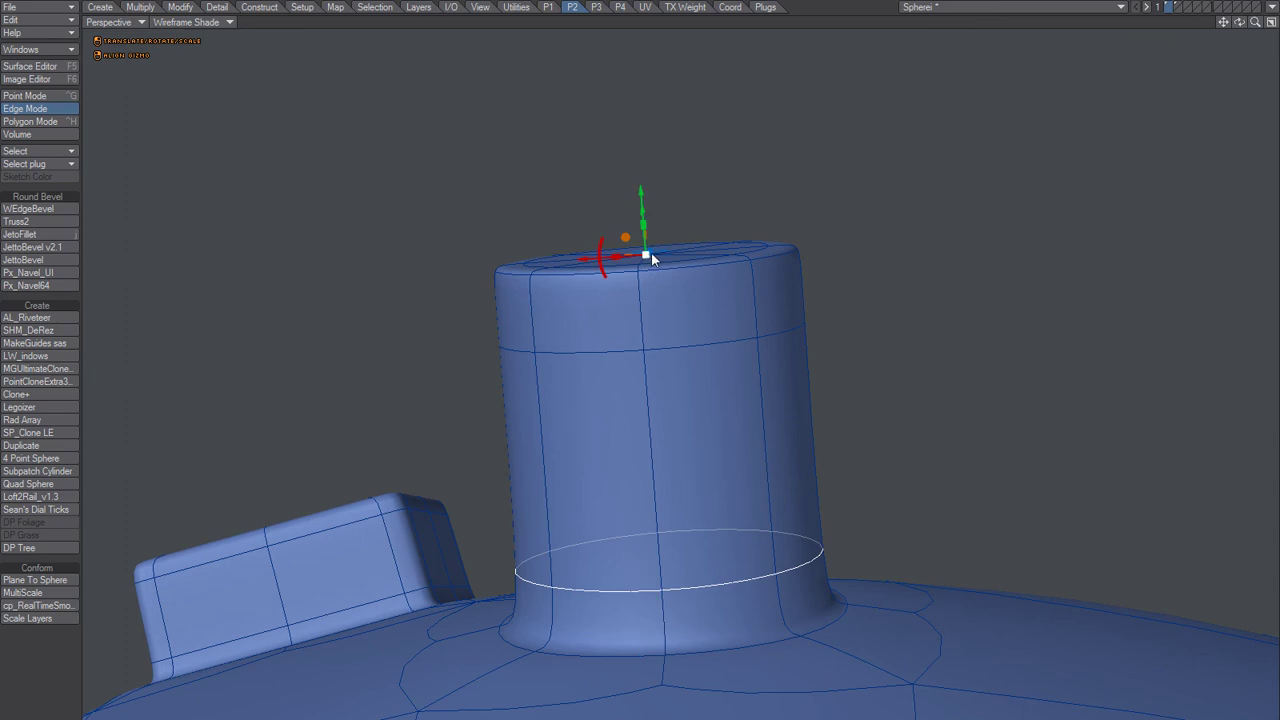
left_click_drag(642, 197, 637, 184)
key("space")
key("slash")
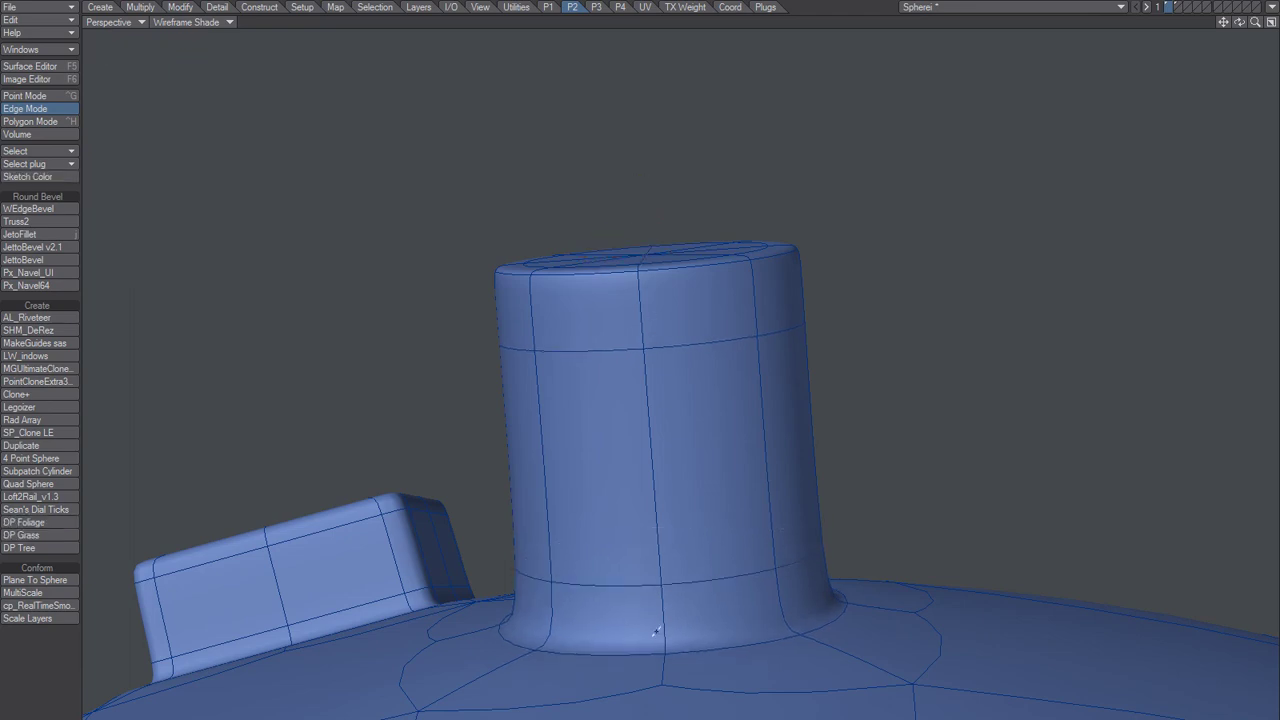
Step: Split the ring of polygons at the column's base with a new edge loop close to the sphere's surface
key("ctrl+h")
left_click_drag(657, 626, 694, 615)
key("l")
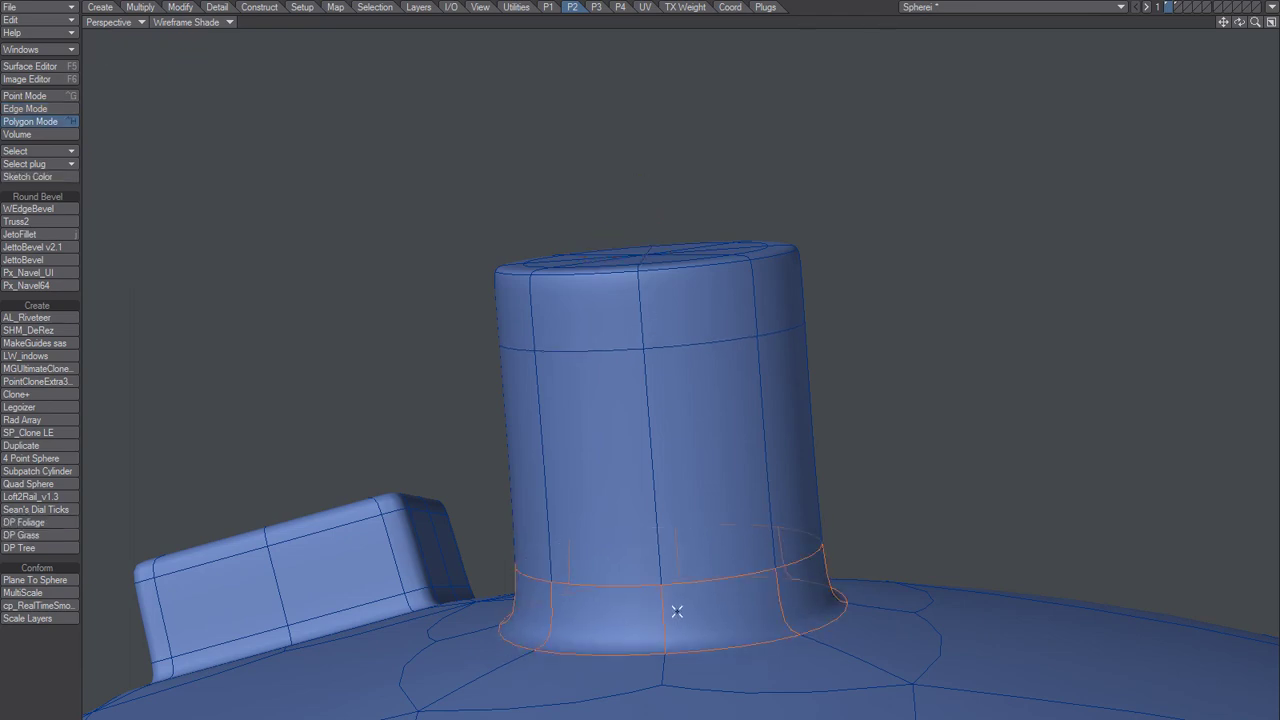
key("b")
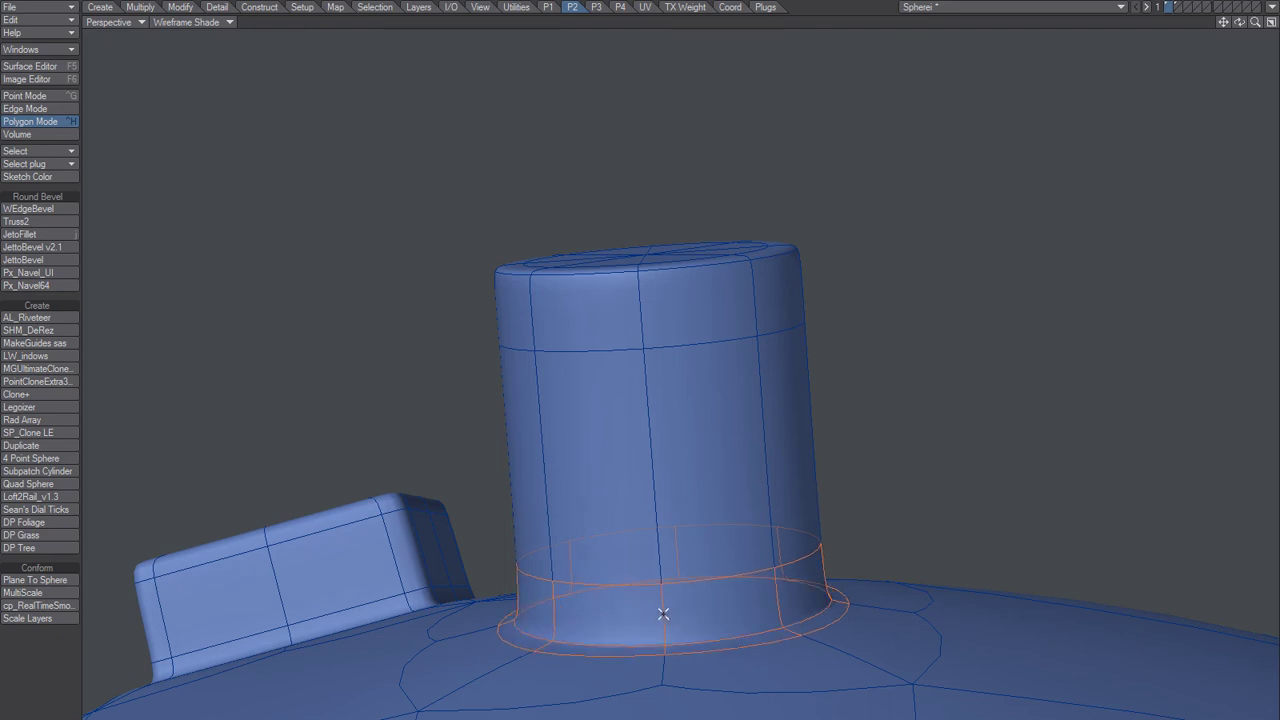
key("ctrl+g")
left_click_drag(734, 557, 645, 555, "alt")
key("space")
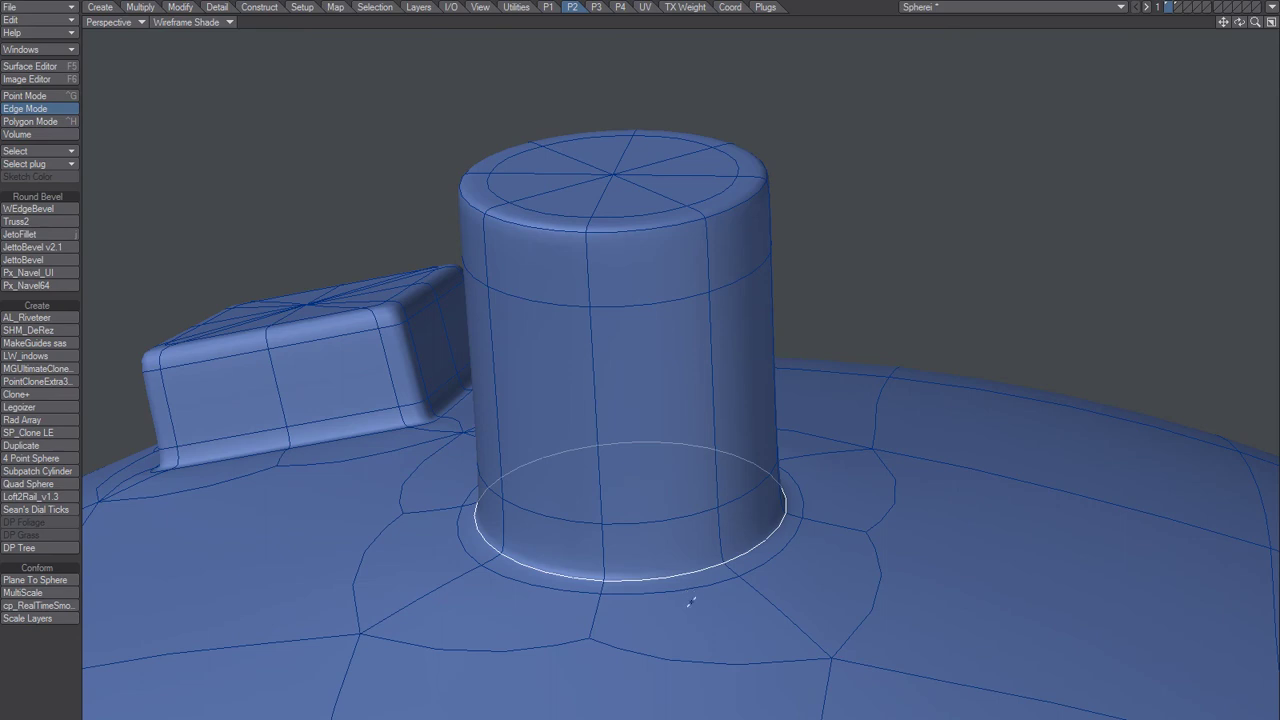
Step: Widen the edge loop on the sphere around the column's base slightly, align the transform gizmo to the column, and clear the selection
left_click(687, 596)
key("l")
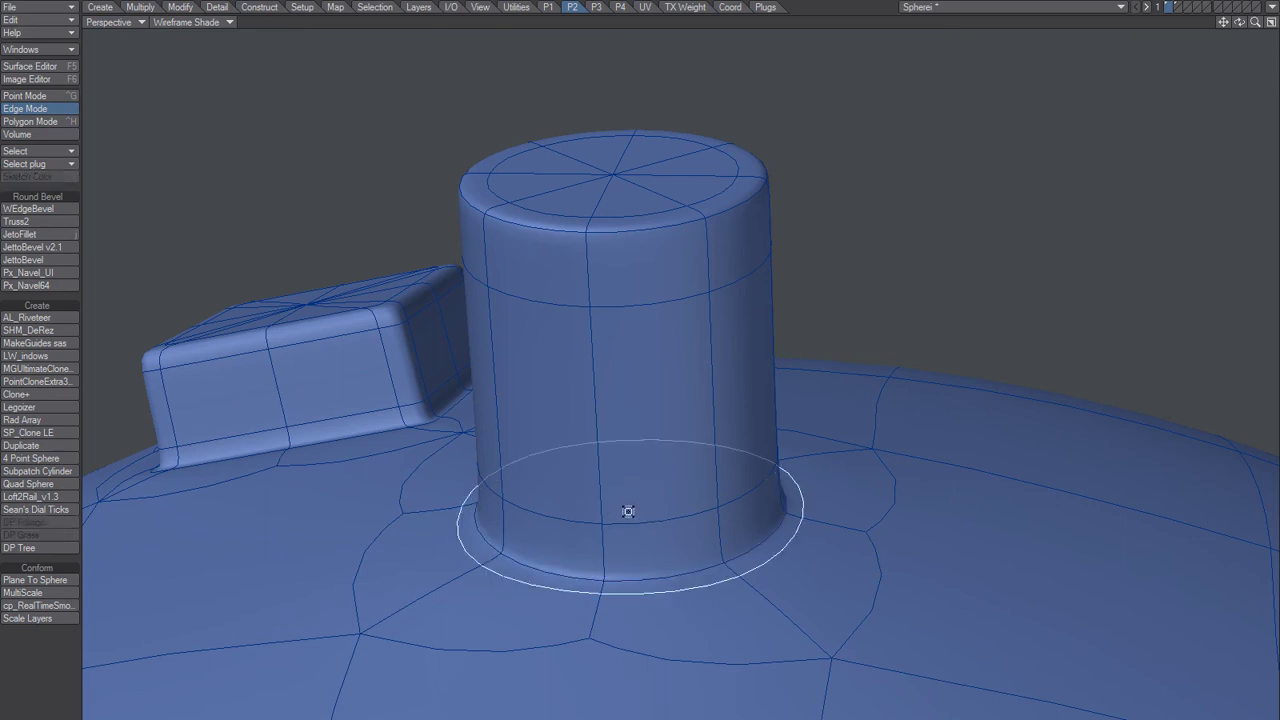
left_click_drag(611, 518, 680, 432)
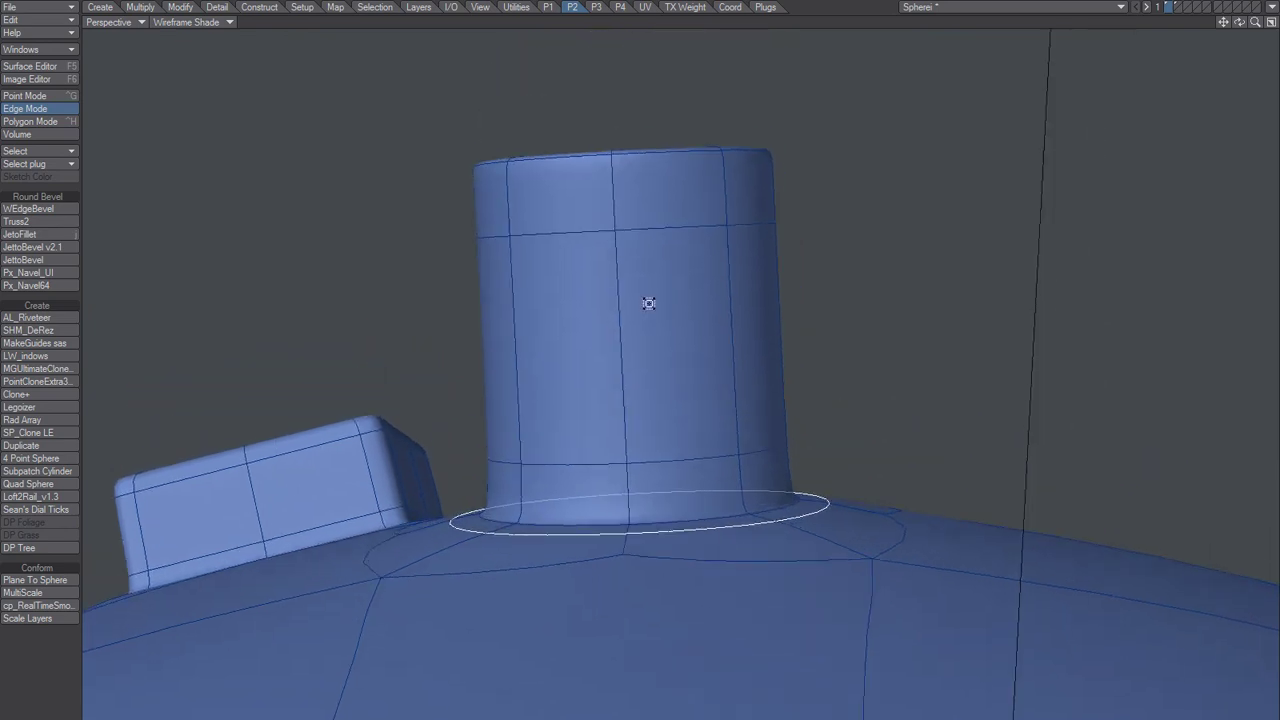
mouse_move(637, 240)
left_mouse_down("alt")
mouse_move(654, 232)
mouse_move(649, 244)
left_mouse_up("alt")
left_click(624, 220)
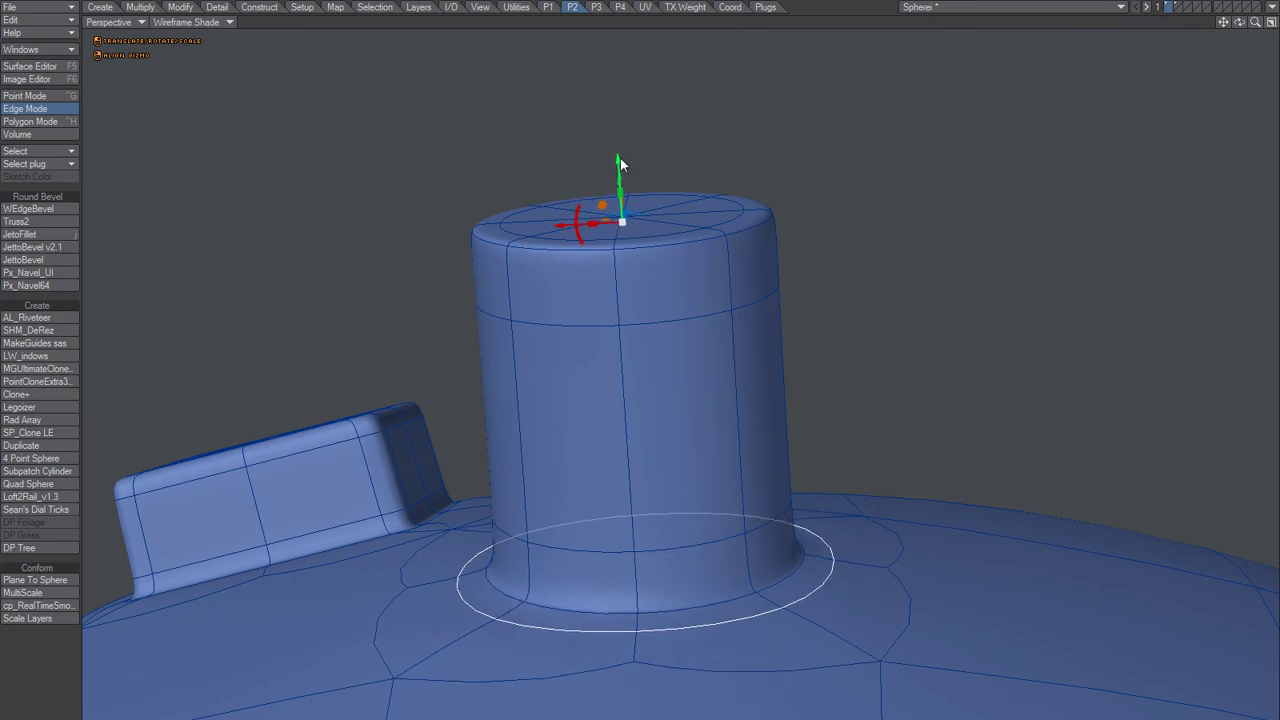
key("space")
key("slash")
Step: Examine the block and column from several angles in Smooth Shade, and return the viewport to Wireframe Shade
left_click_drag(704, 385, 535, 500, "alt")
left_click(182, 21)
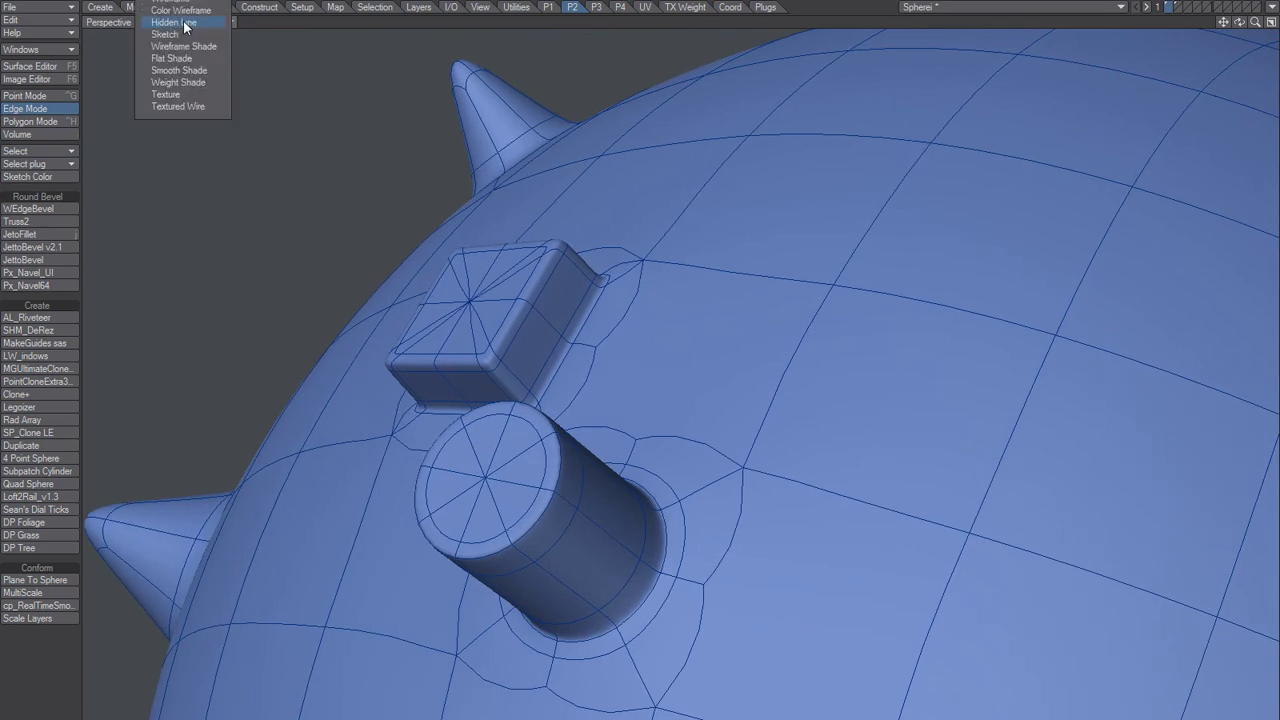
left_click(178, 70)
left_click_drag(383, 410, 851, 331, "alt")
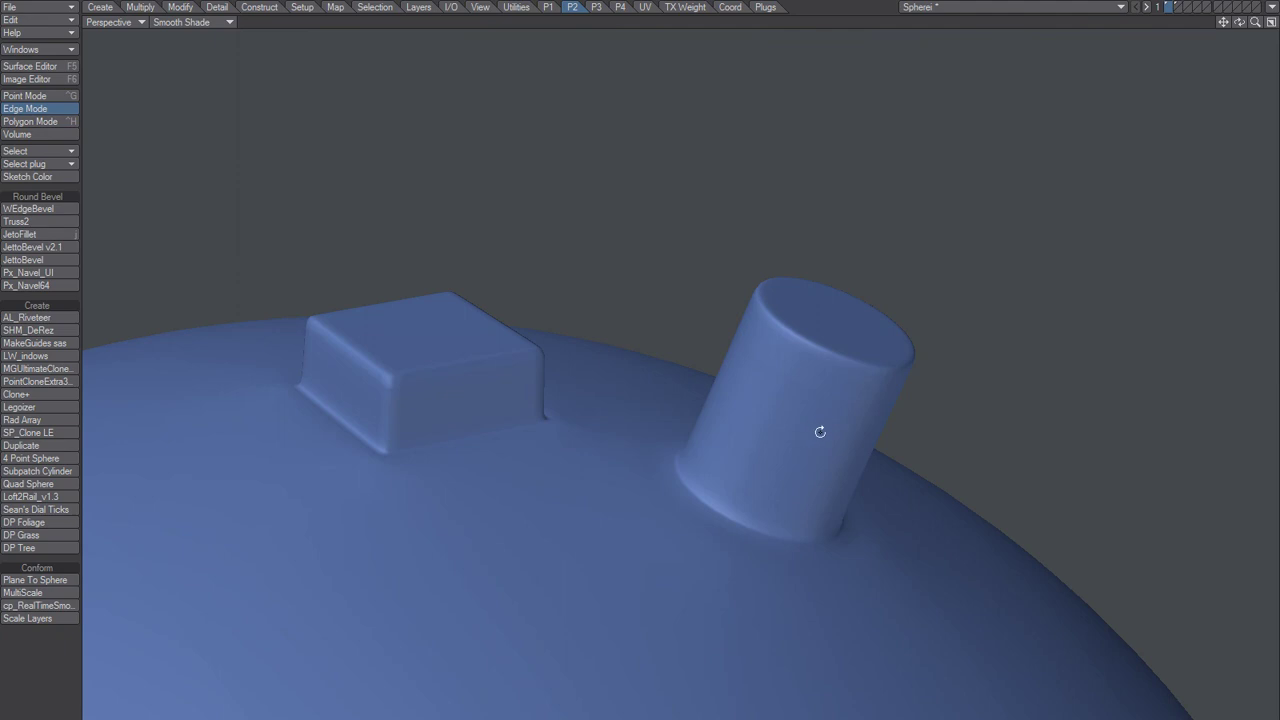
left_click_drag(841, 461, 645, 398, "alt")
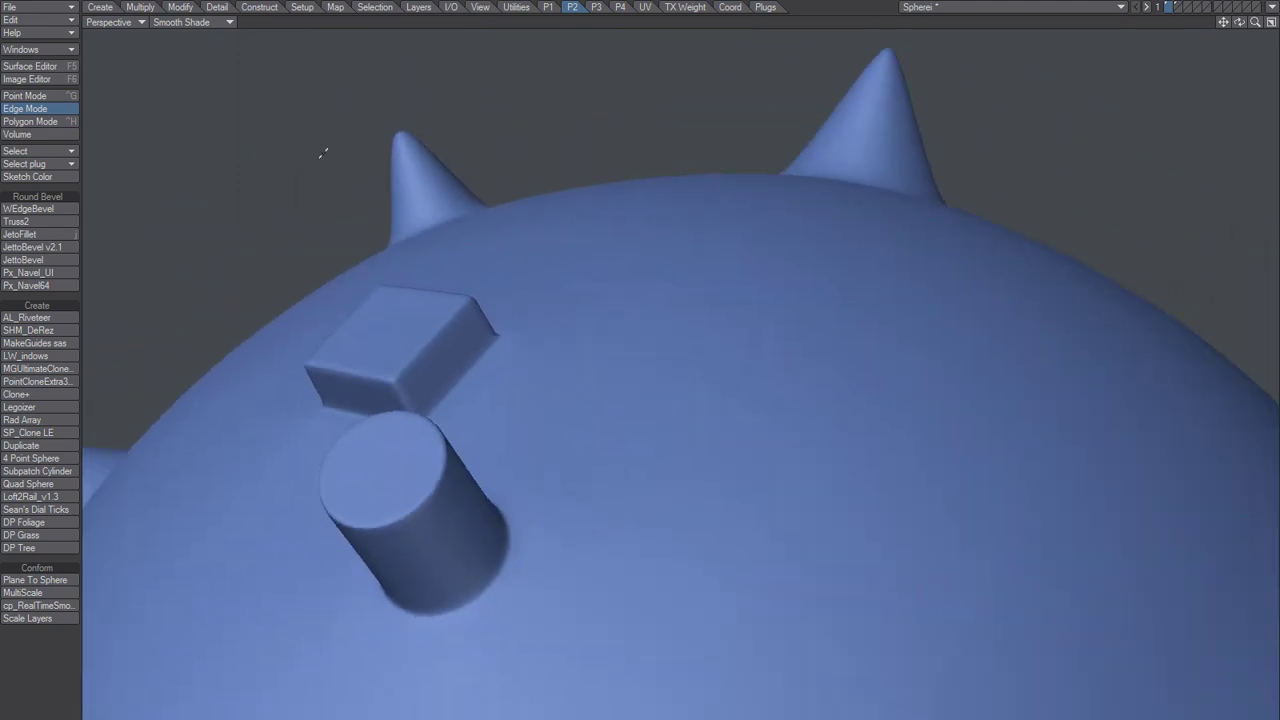
left_click(196, 21)
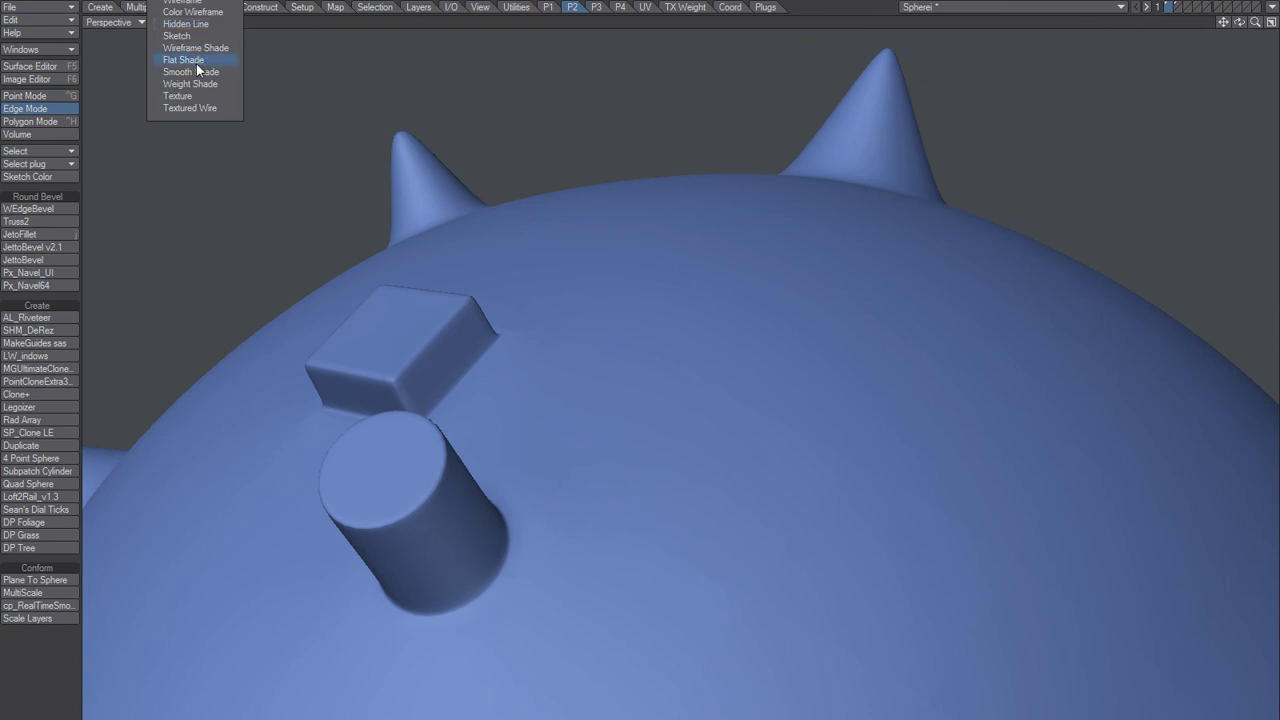
left_click(202, 47)
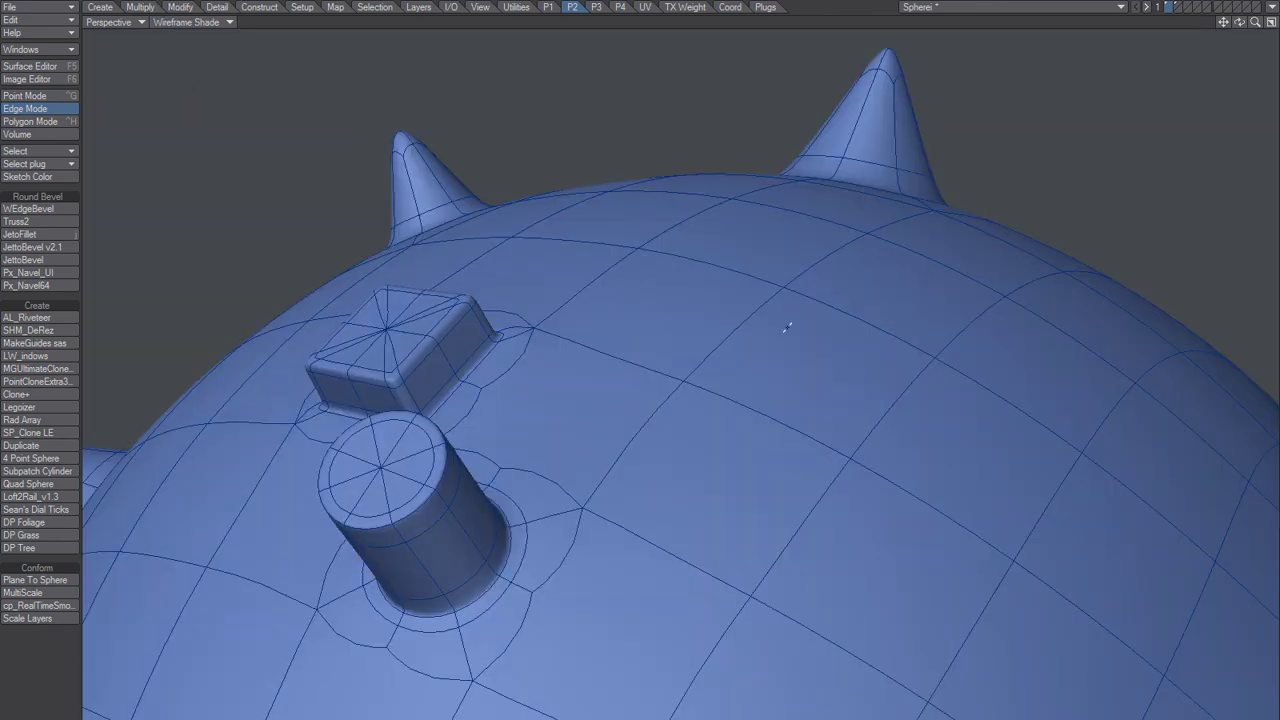
Step: Select a two-by-two patch of four adjoining polygons on the clear area of the sphere beside the column
key("ctrl+h")
mouse_move(797, 409)
left_mouse_down()
mouse_move(829, 389)
mouse_move(920, 404)
left_mouse_up()
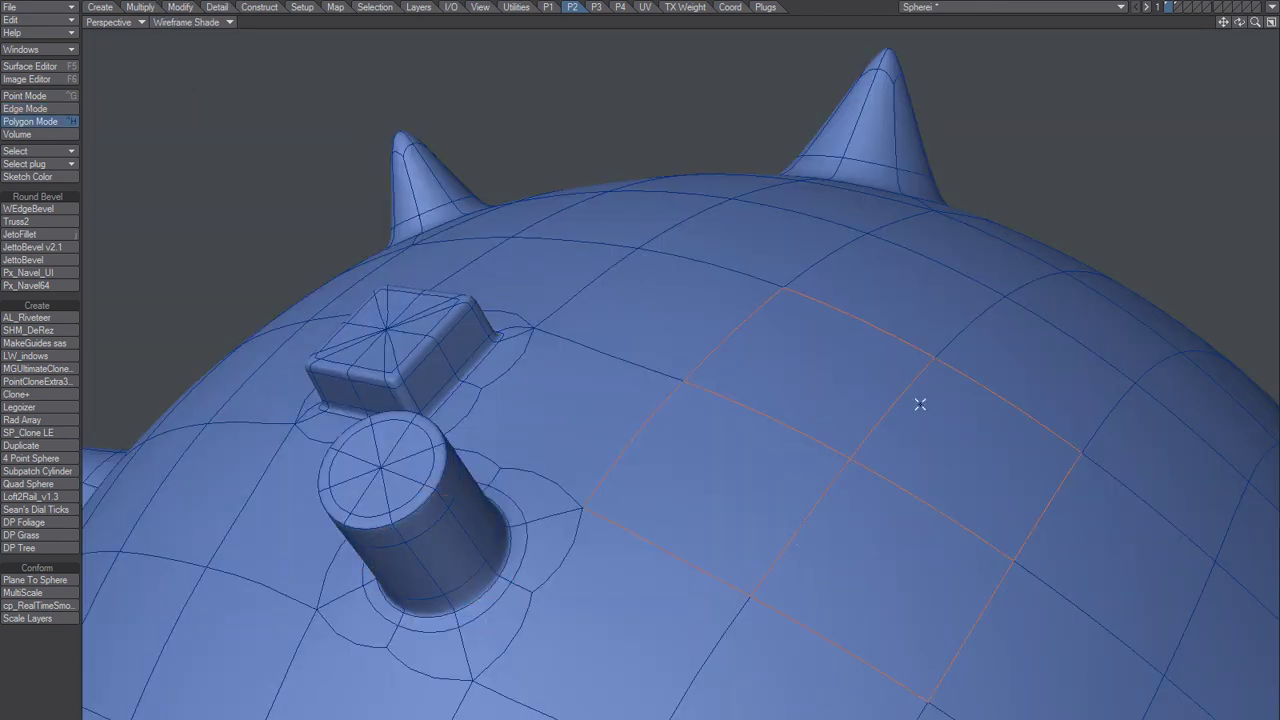
left_click_drag(890, 513, 792, 460, "alt")
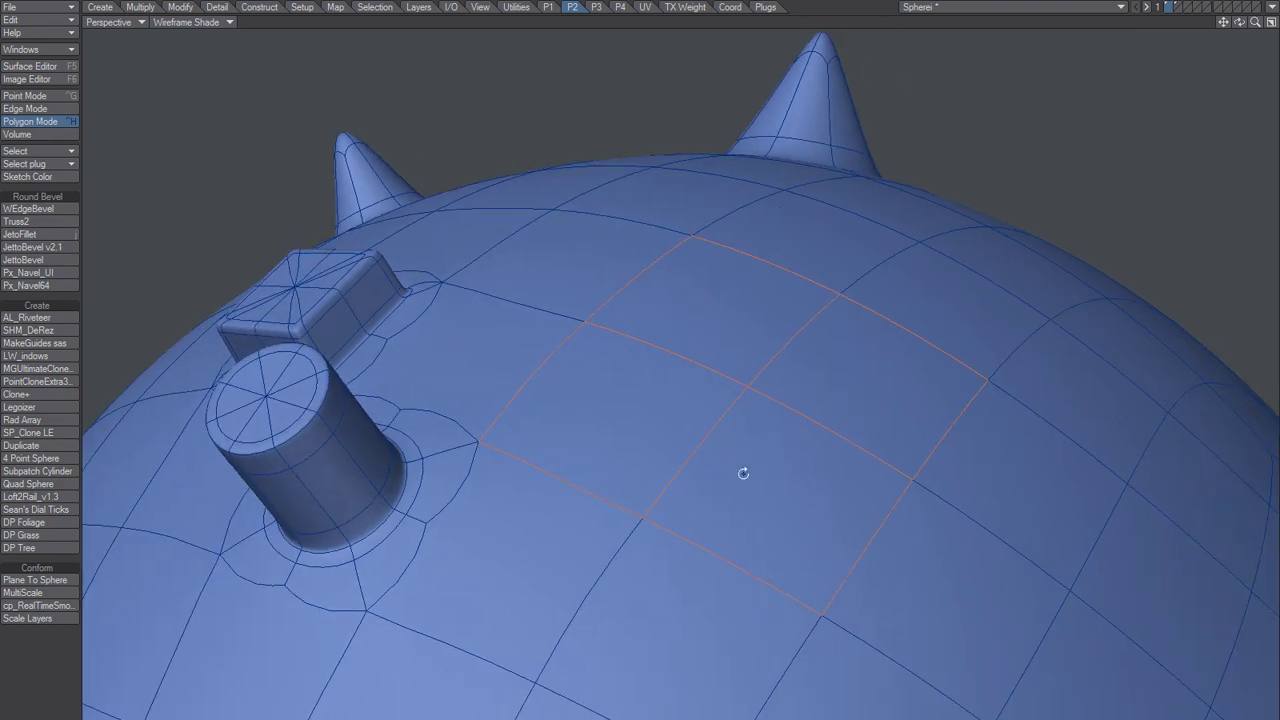
left_click_drag(724, 481, 786, 519, "ctrl+alt")
left_click_drag(694, 550, 657, 534, "alt")
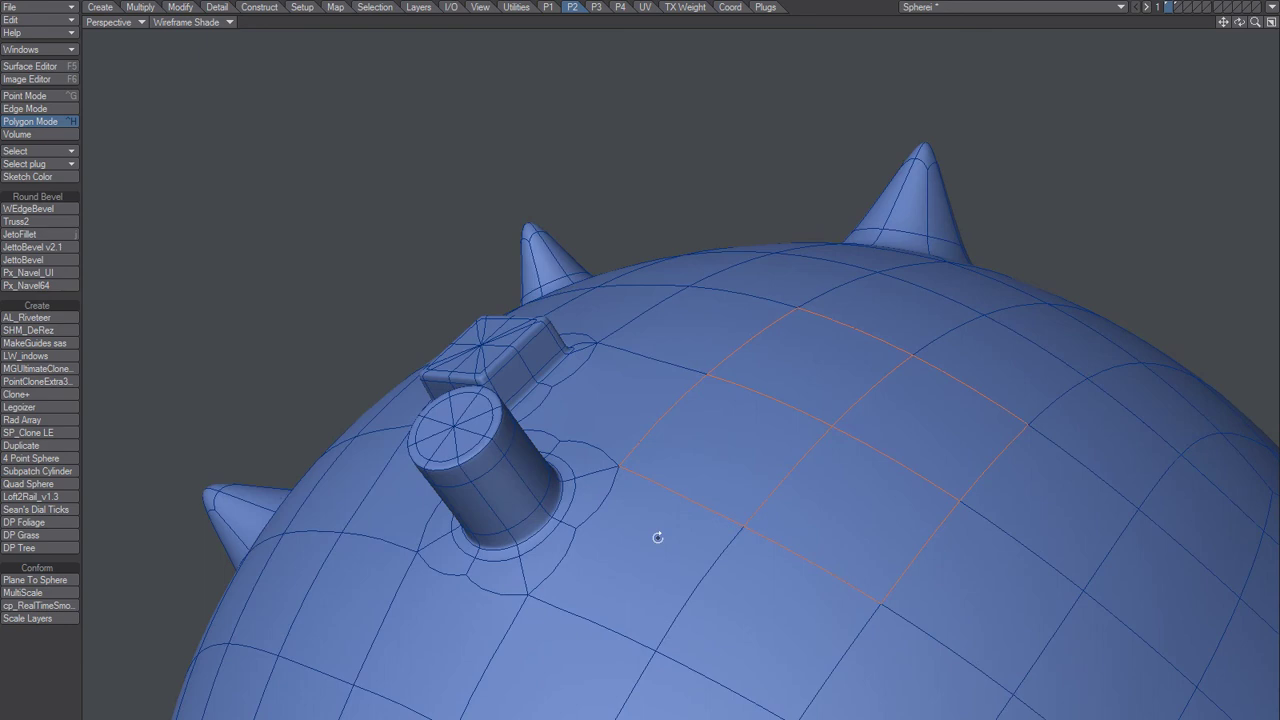